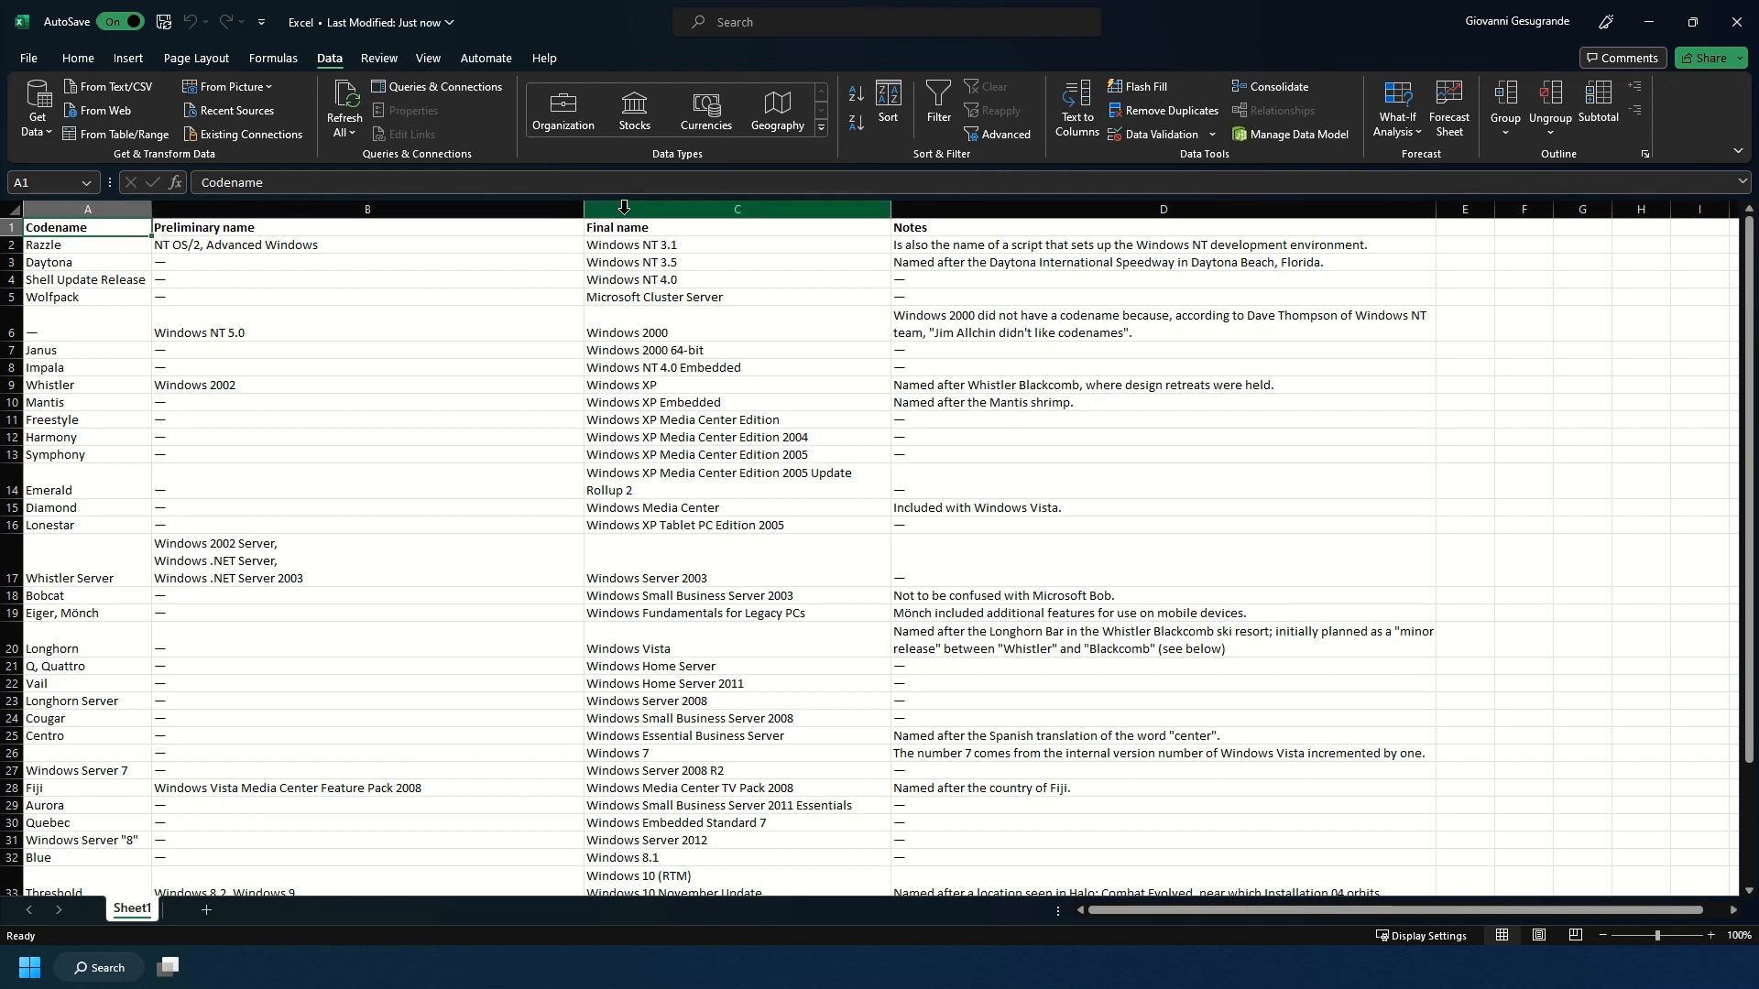
Copy the entire Final name column from Sheet1.
left_click(739, 202)
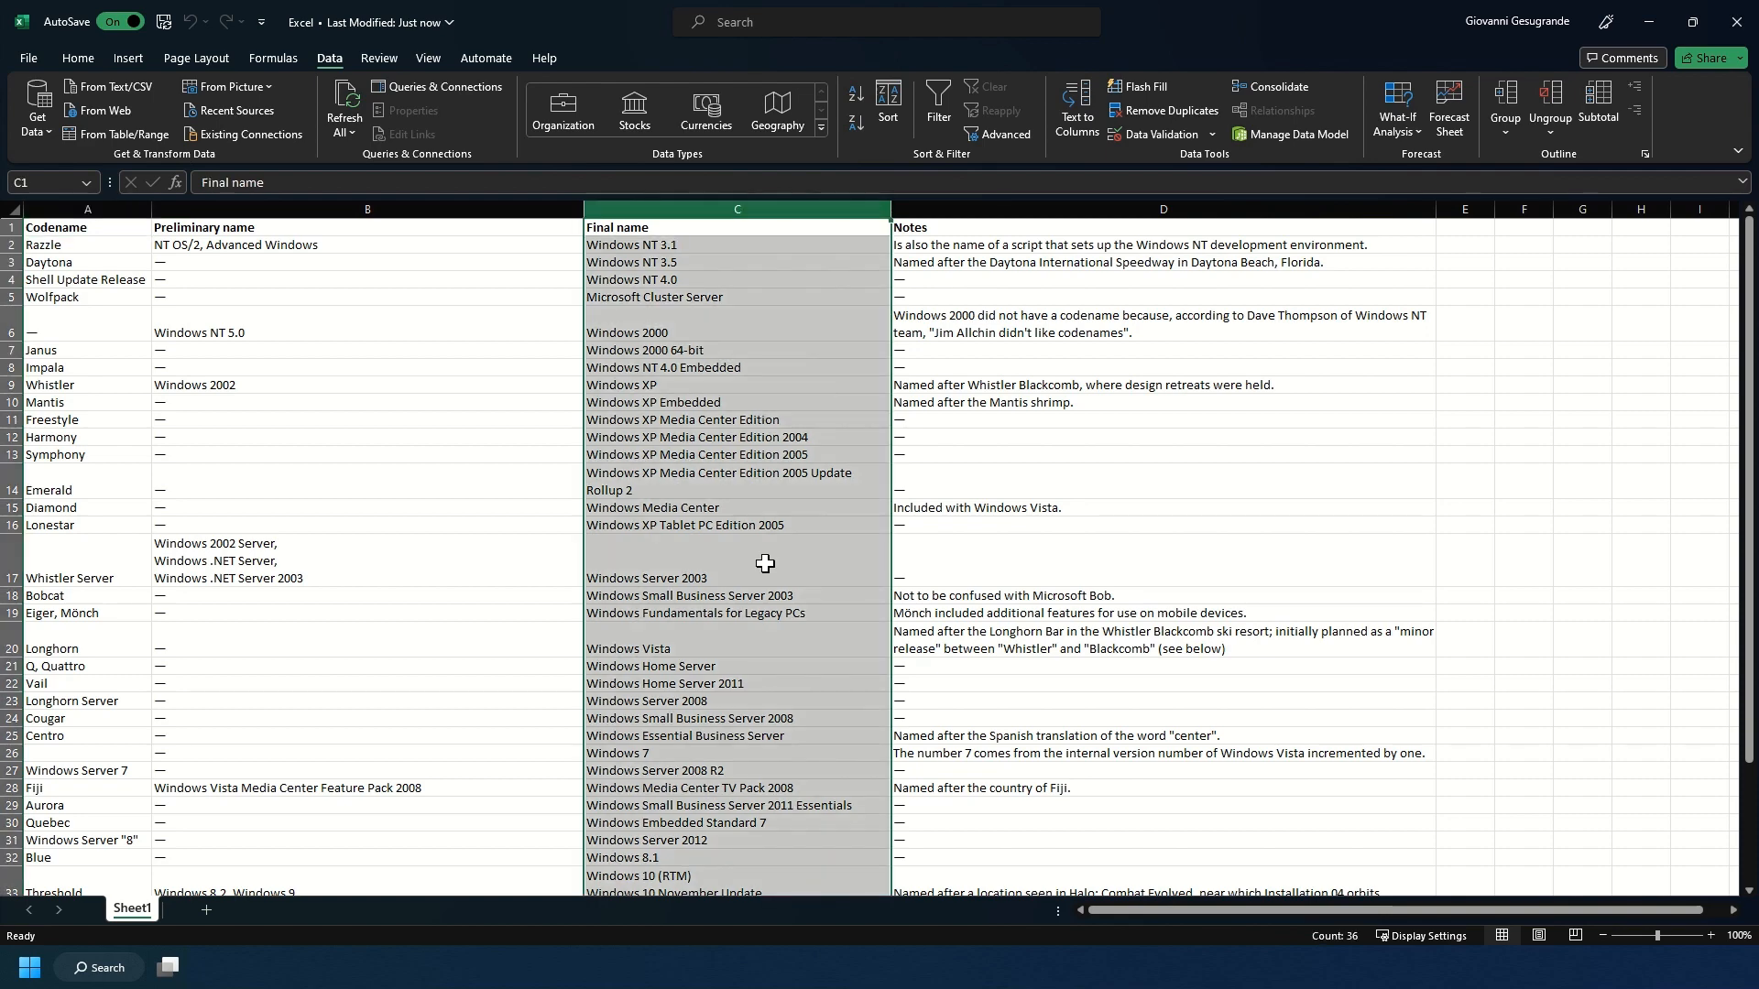
scroll(764, 564, "down", 5)
scroll(765, 563, "up", 5)
key("ctrl+c")
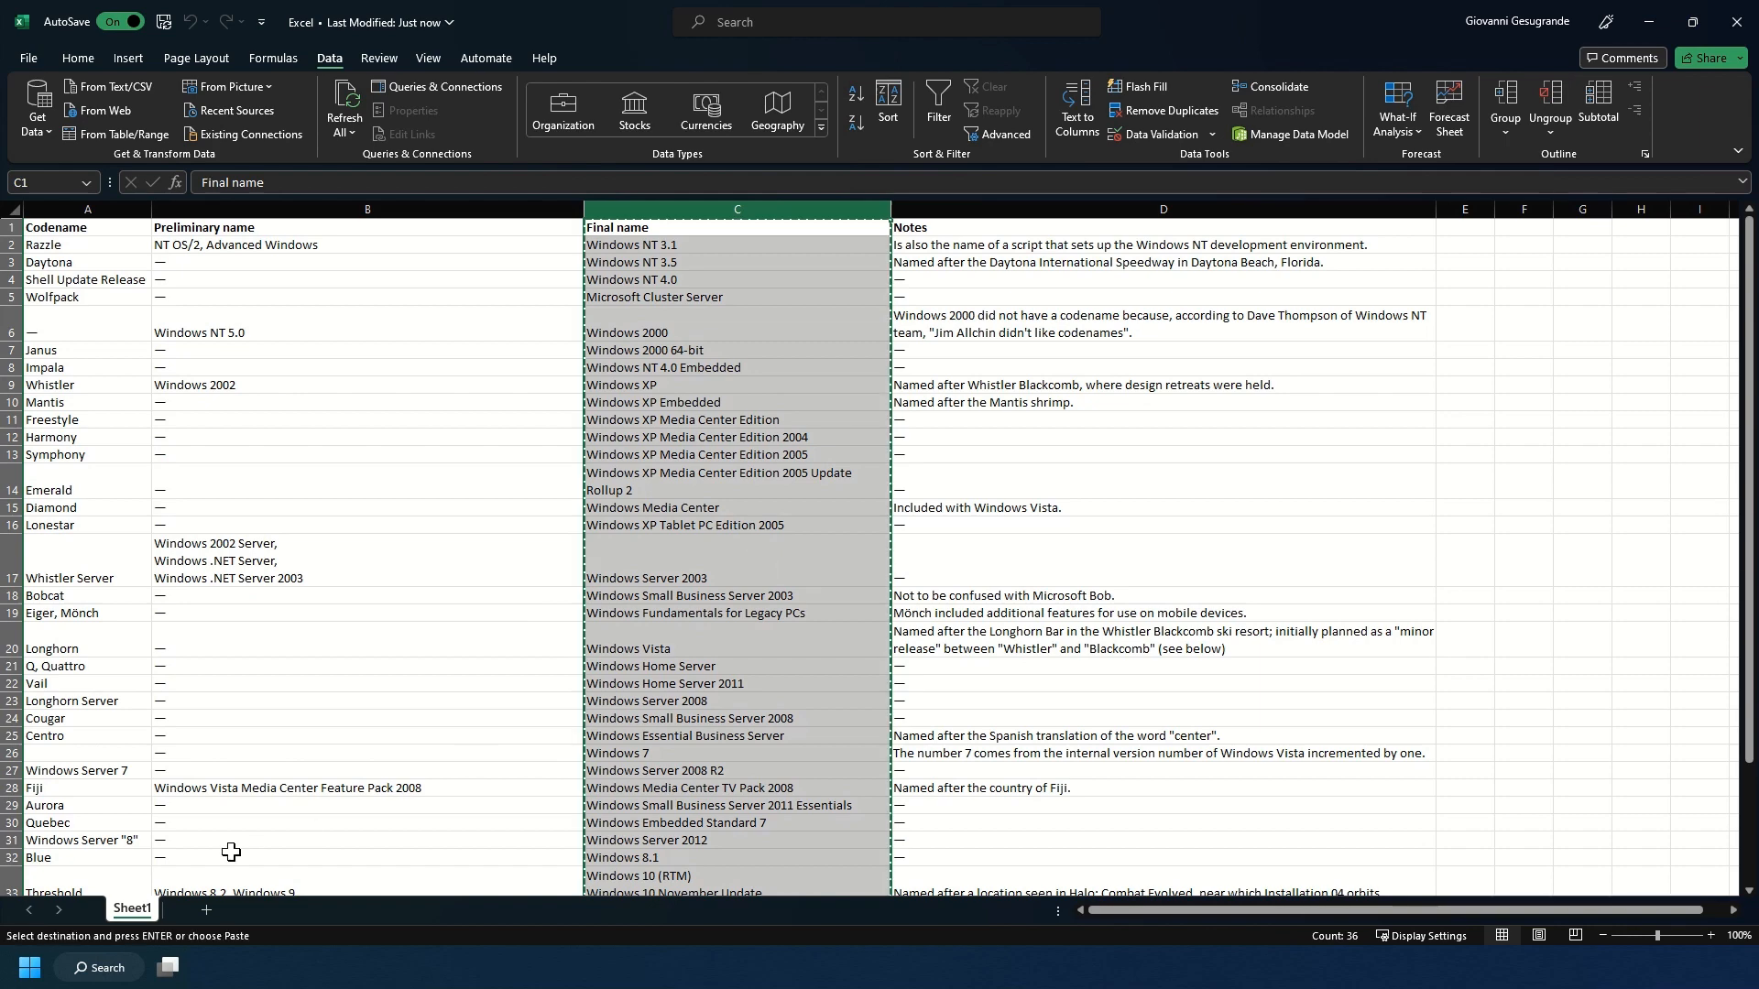
Add a new sheet and paste the copied Final name column into its column A.
left_click(205, 912)
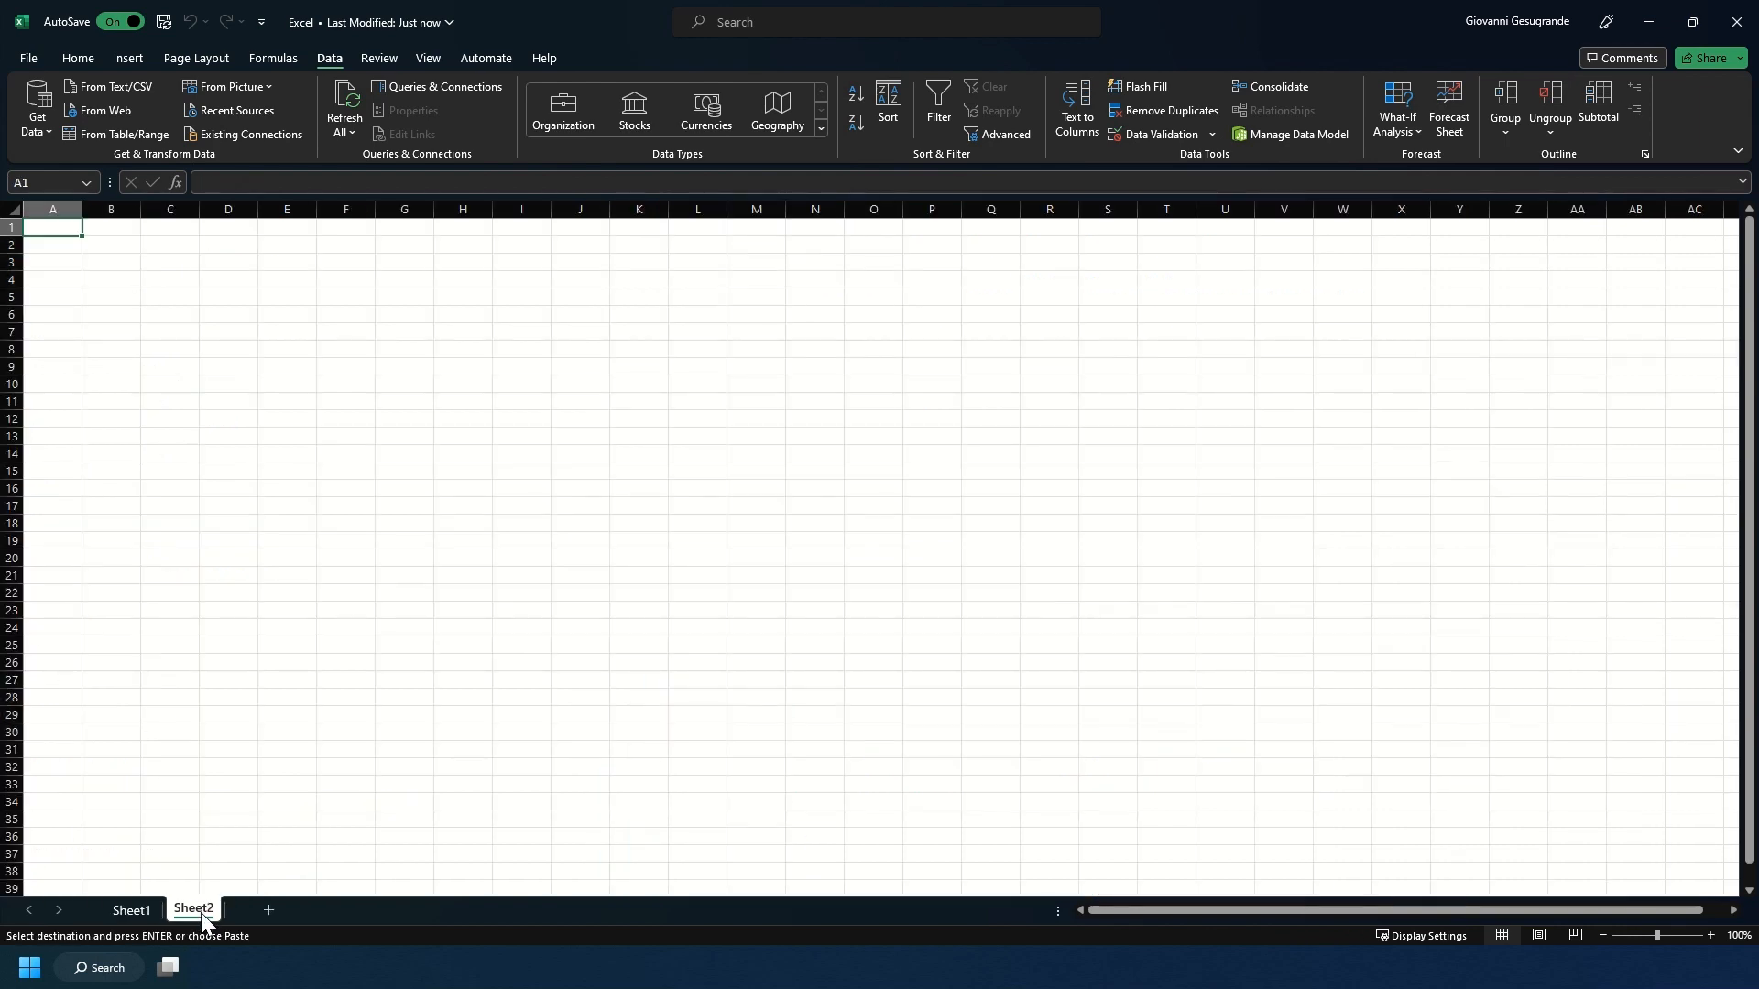
left_click(47, 200)
key("ctrl+v")
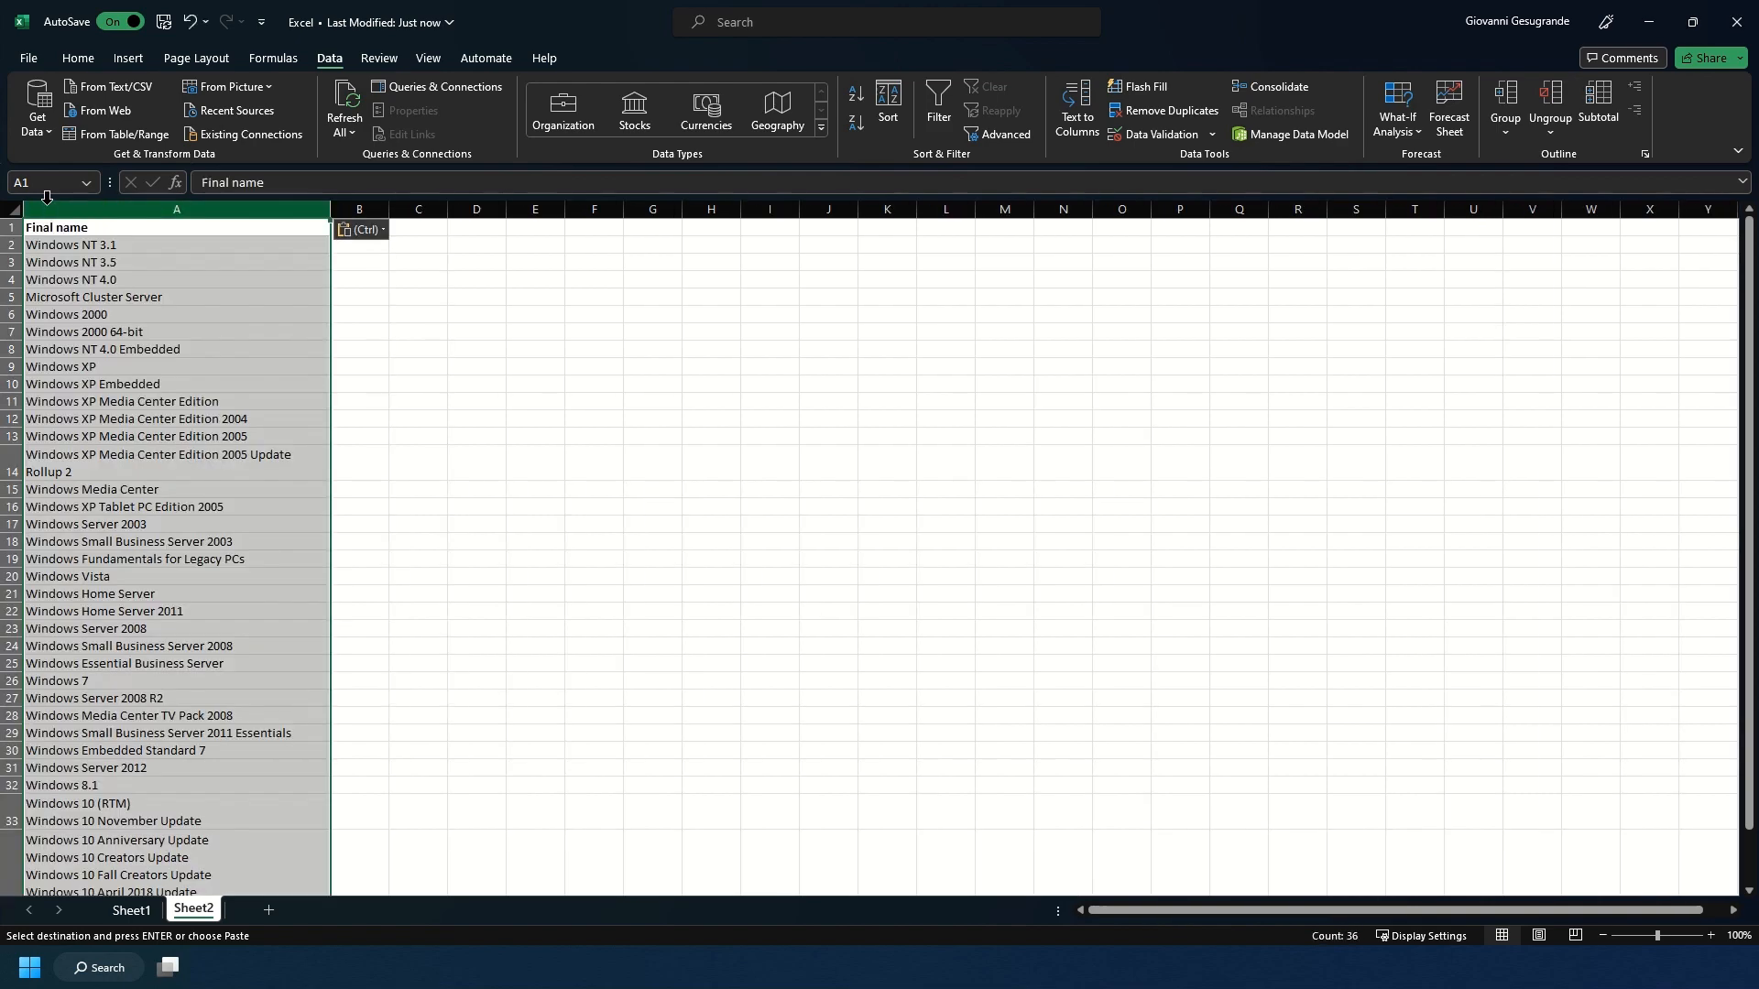
scroll(165, 431, "down", 6)
scroll(165, 432, "down", 1)
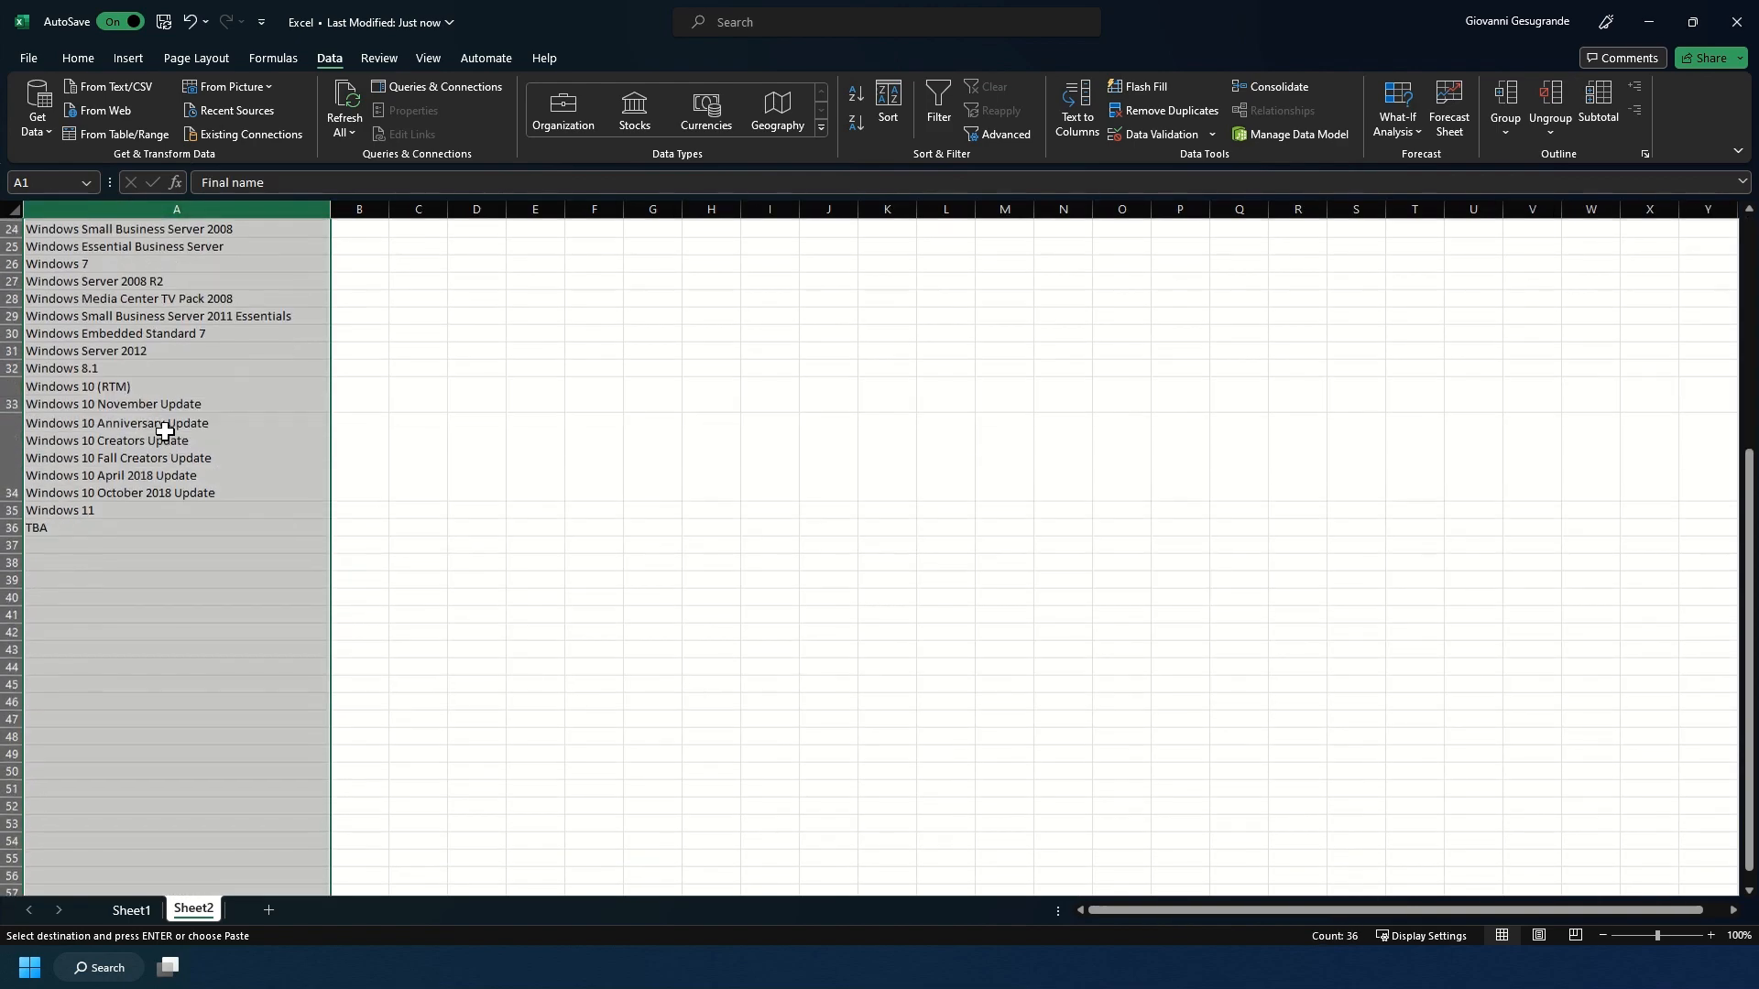
scroll(165, 432, "up", 8)
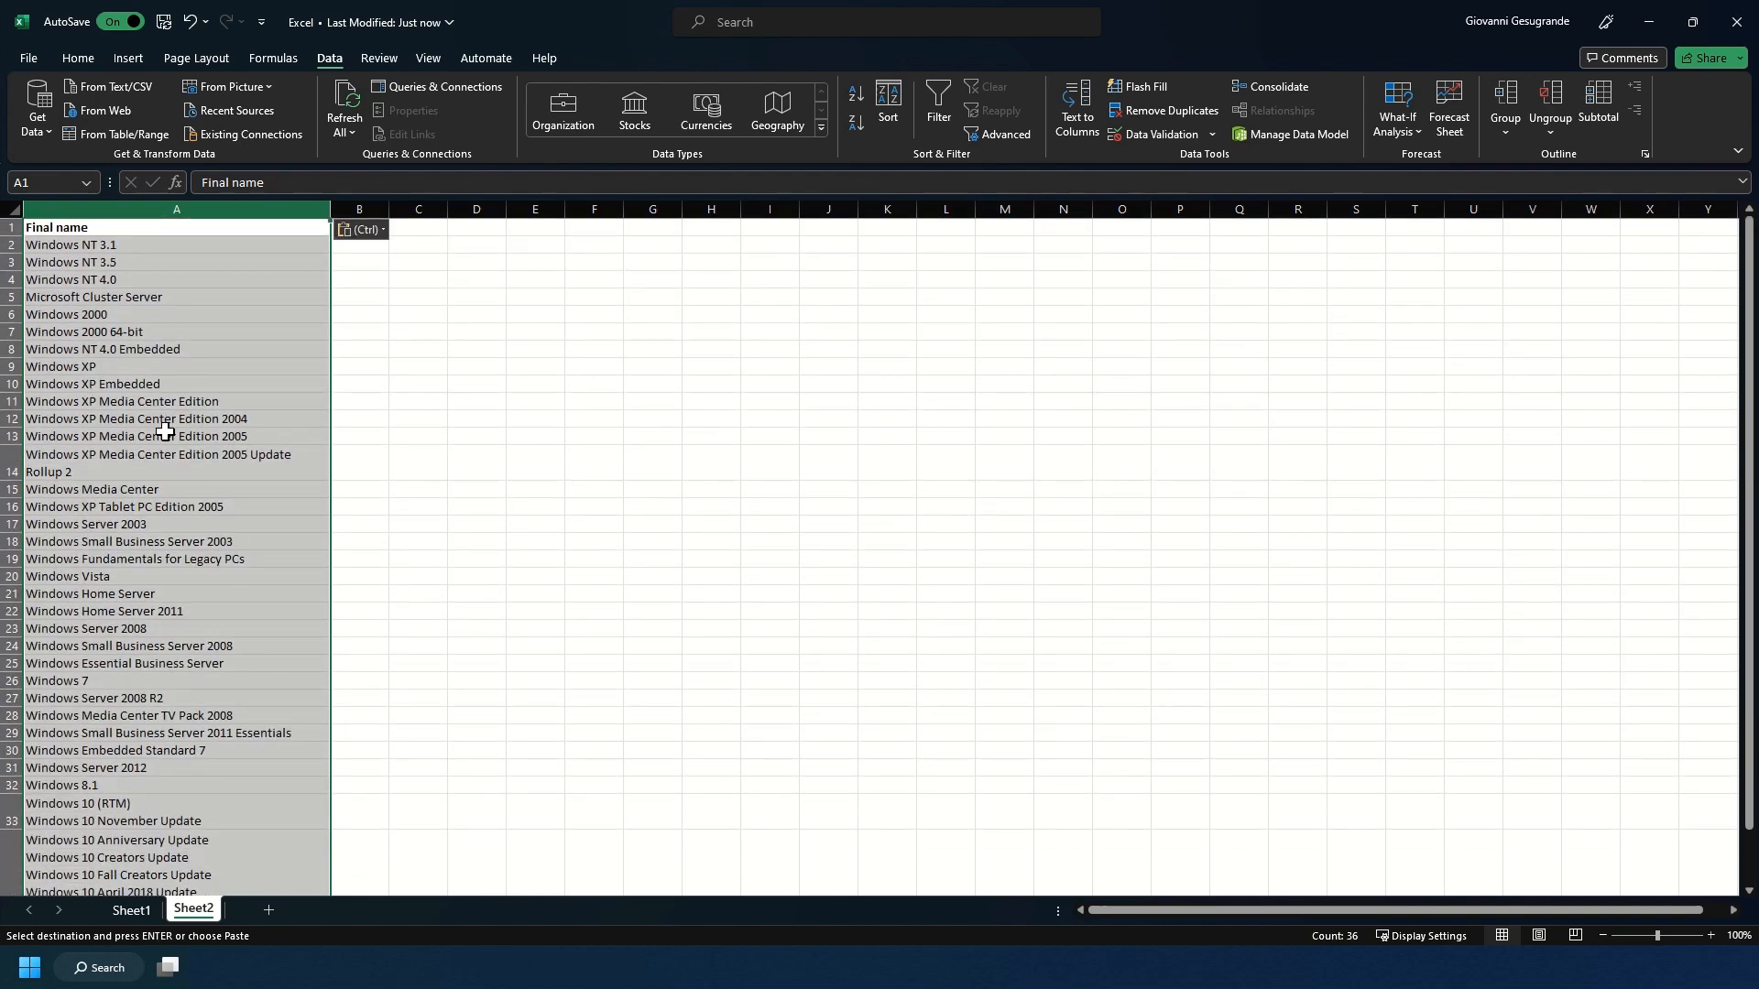
key("ctrl+Home")
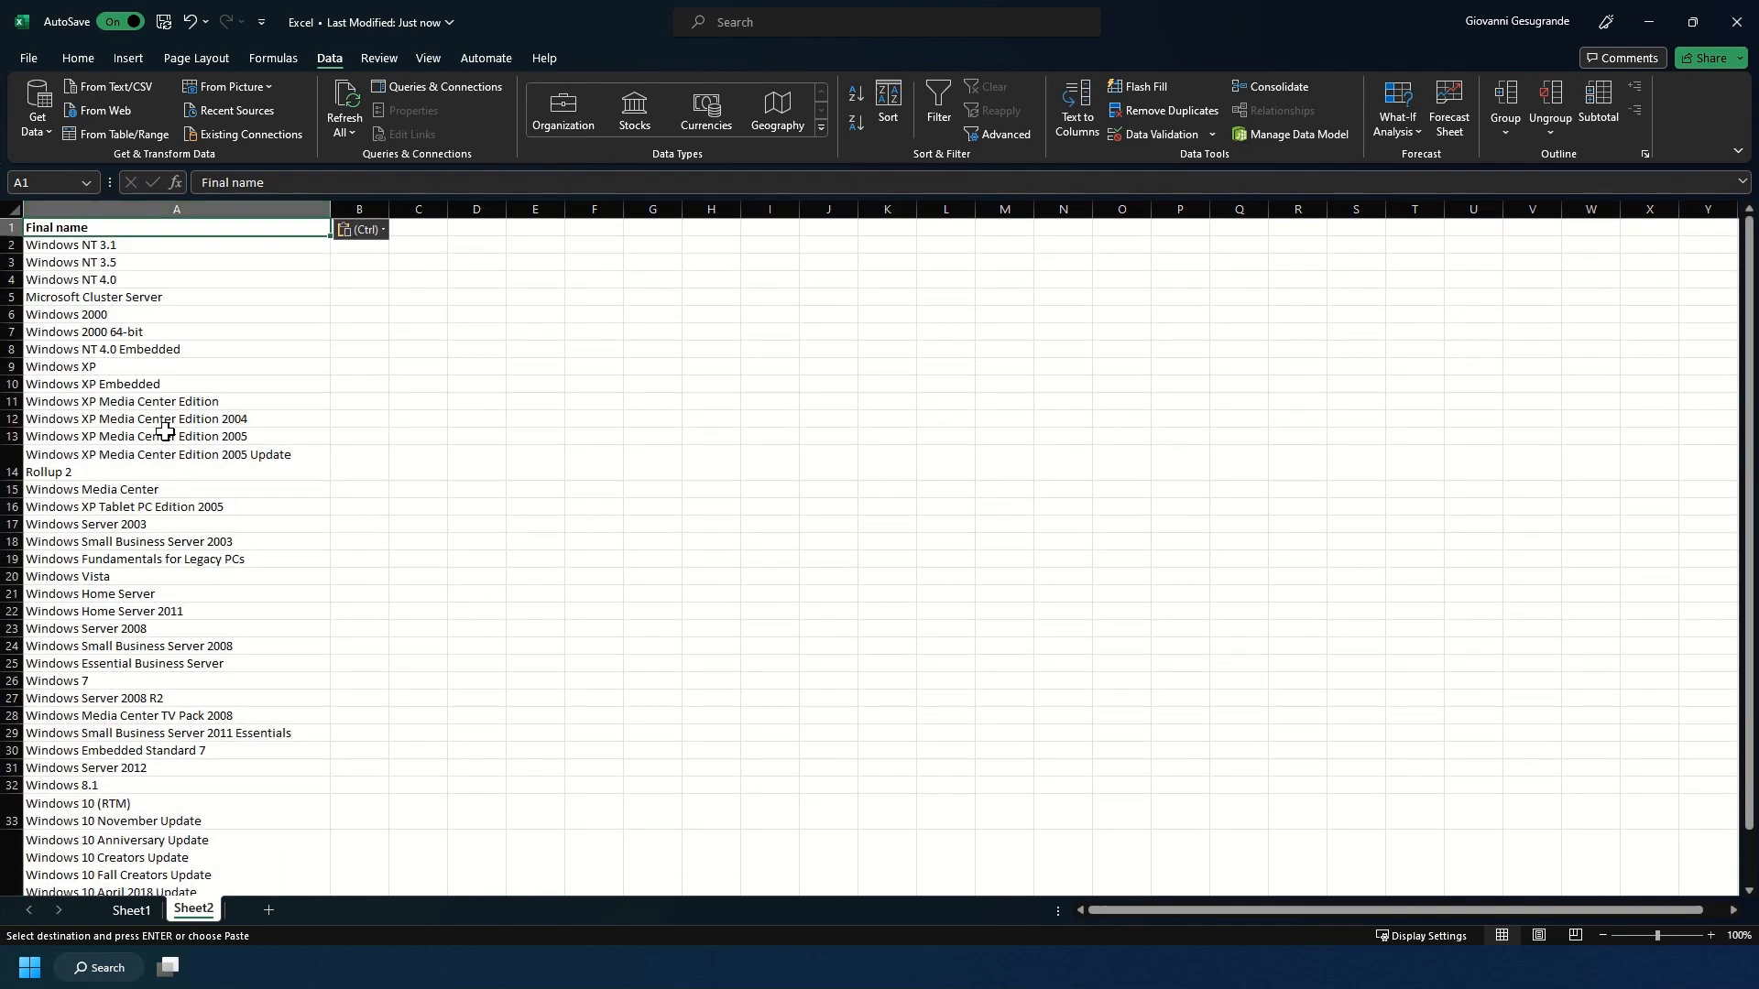
Cut the entire Notes column from Sheet1 and paste it into column B of Sheet2.
left_click(123, 911)
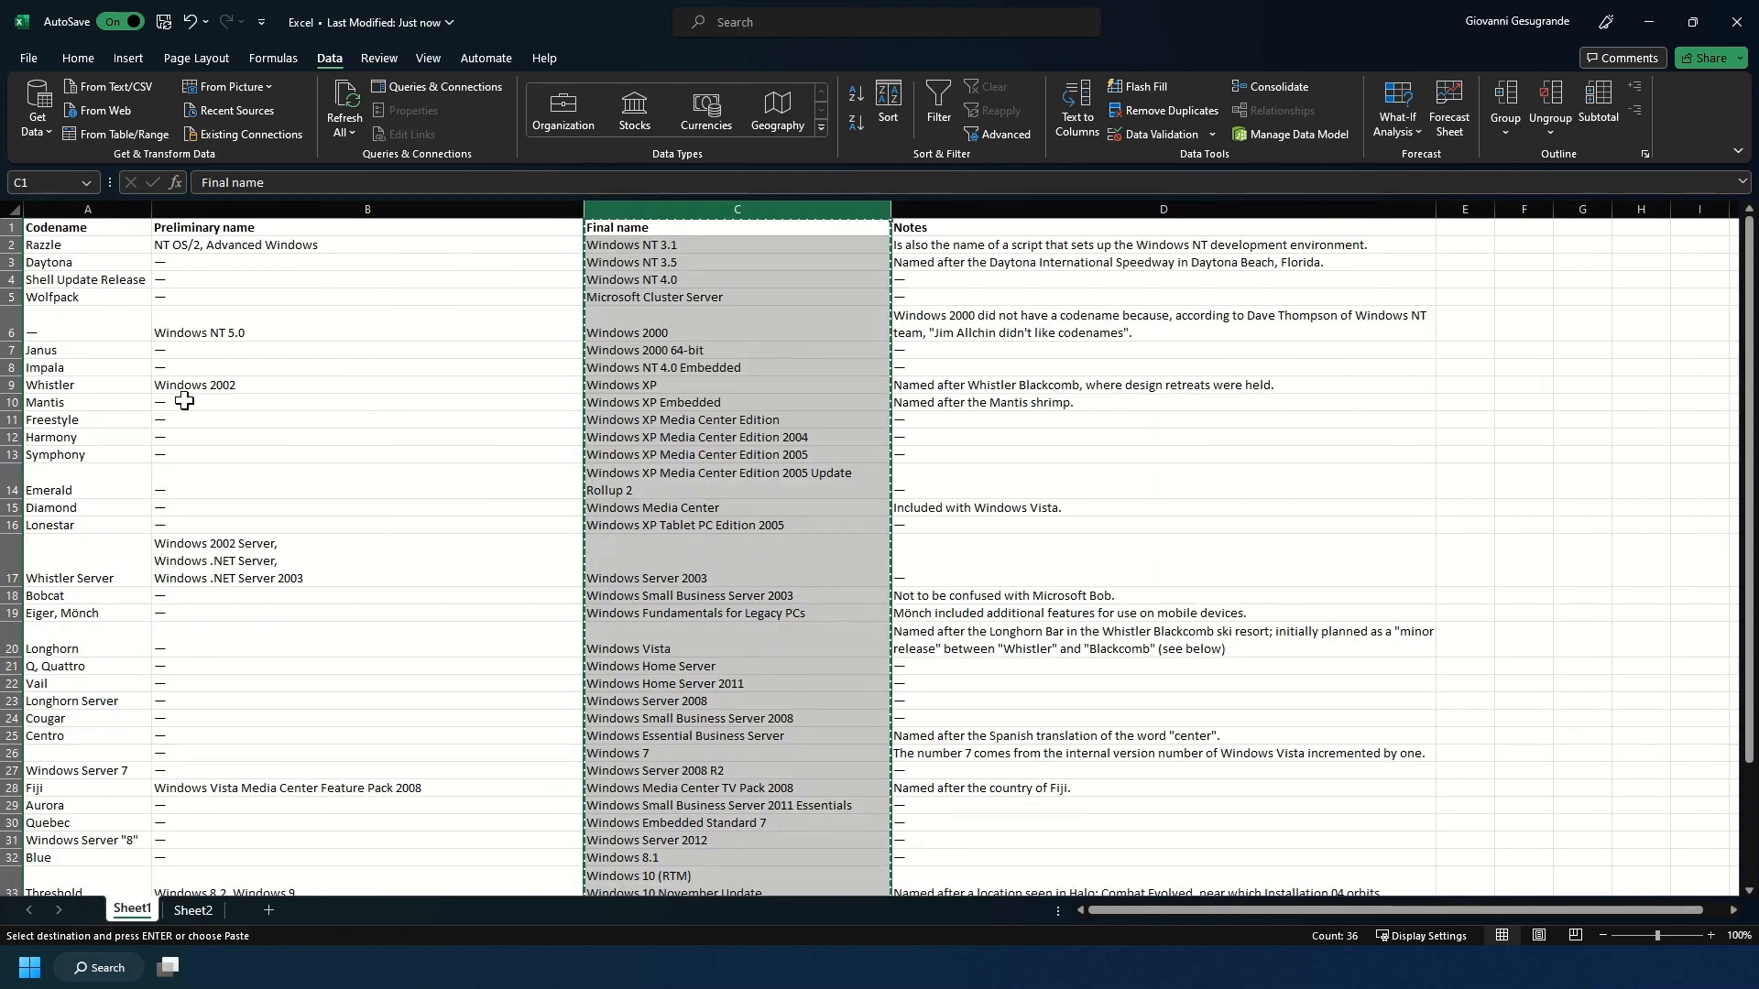
left_click(955, 209)
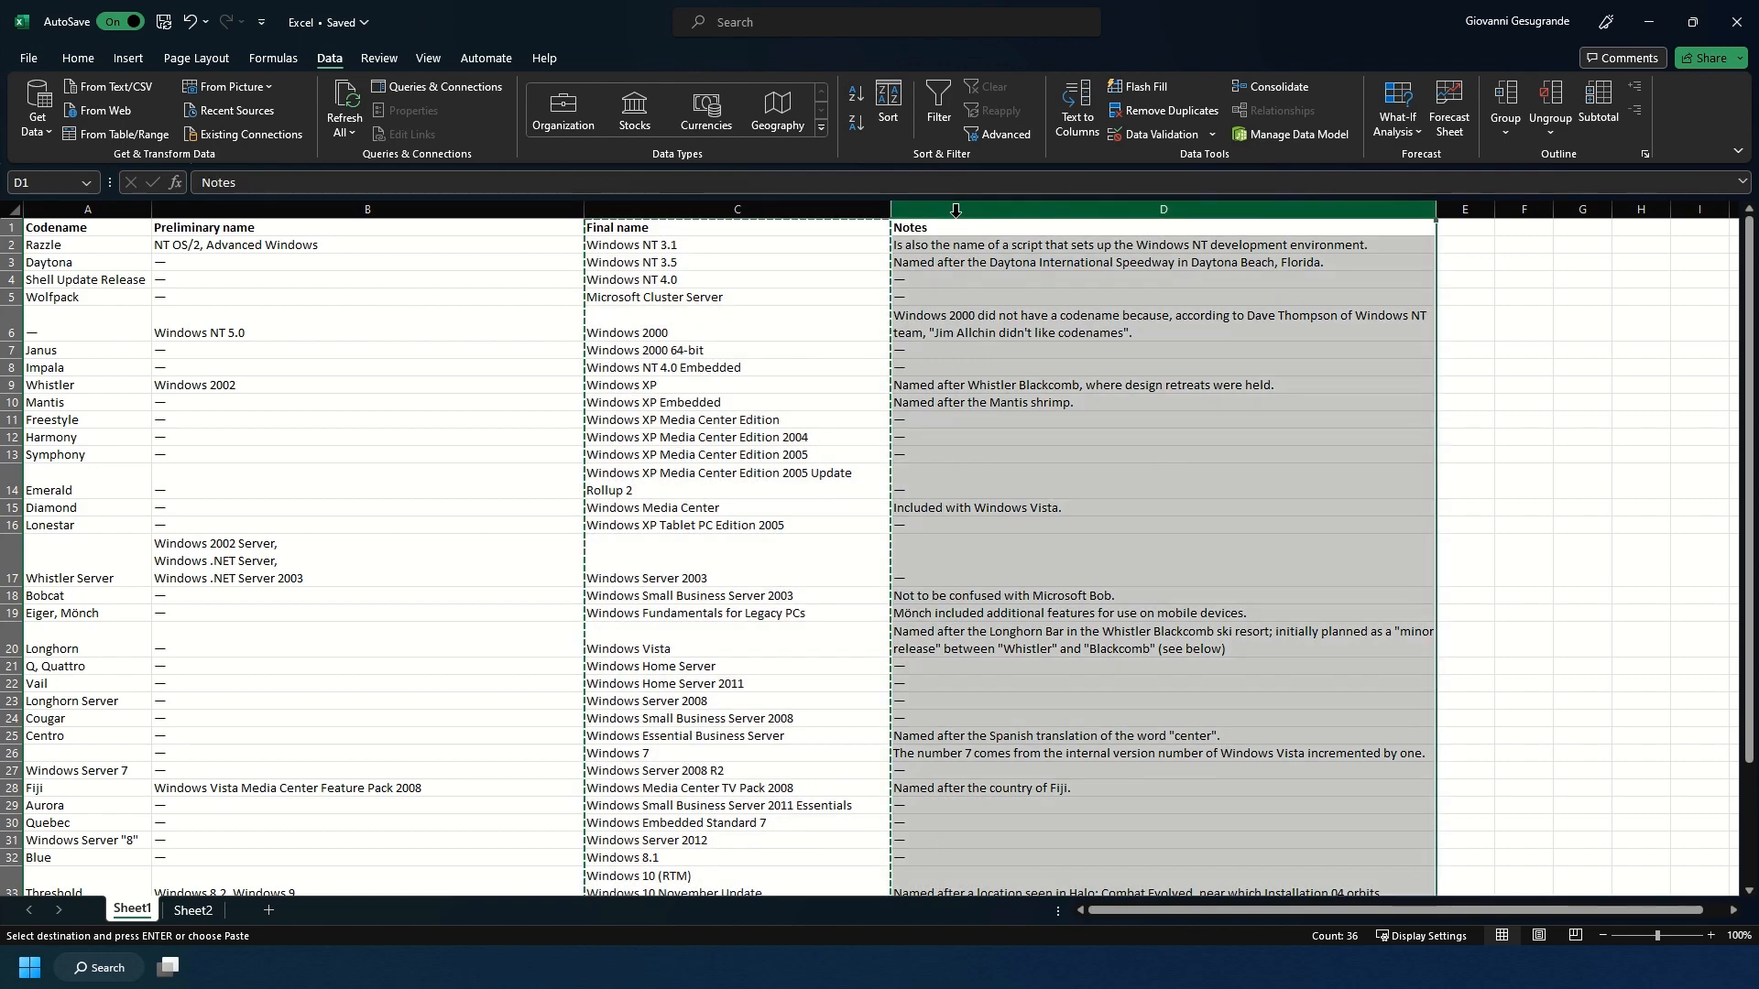
key("ctrl+c")
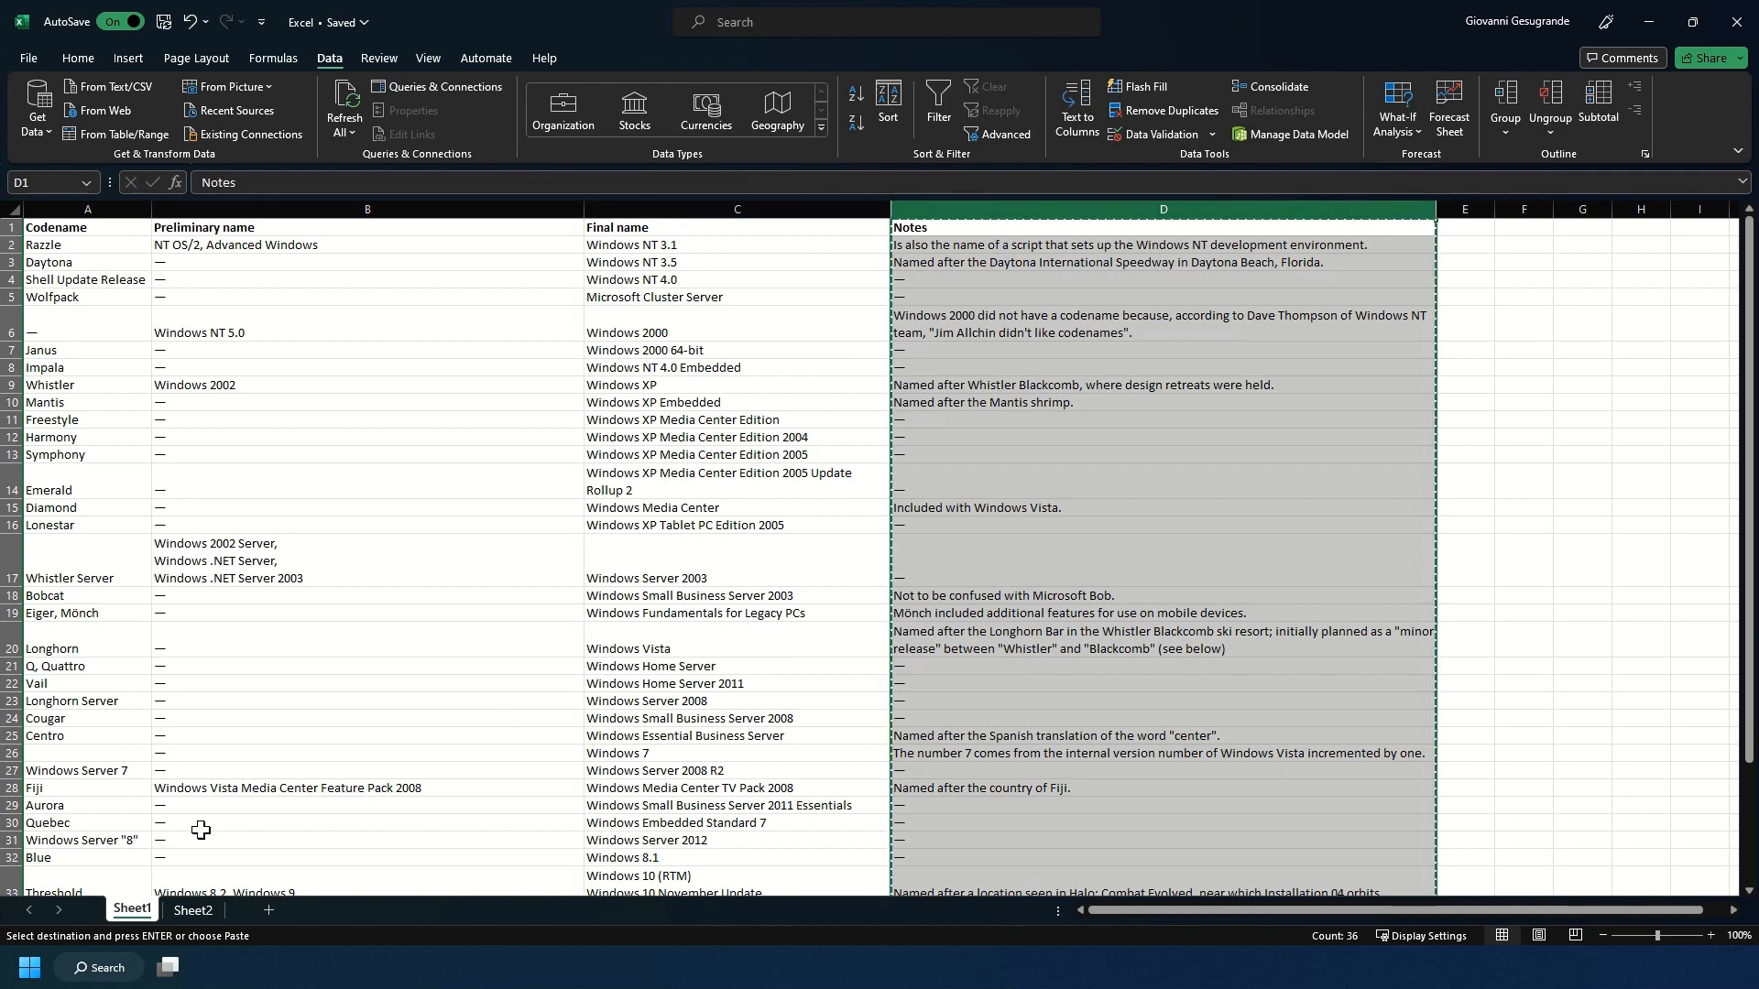
left_click(195, 908)
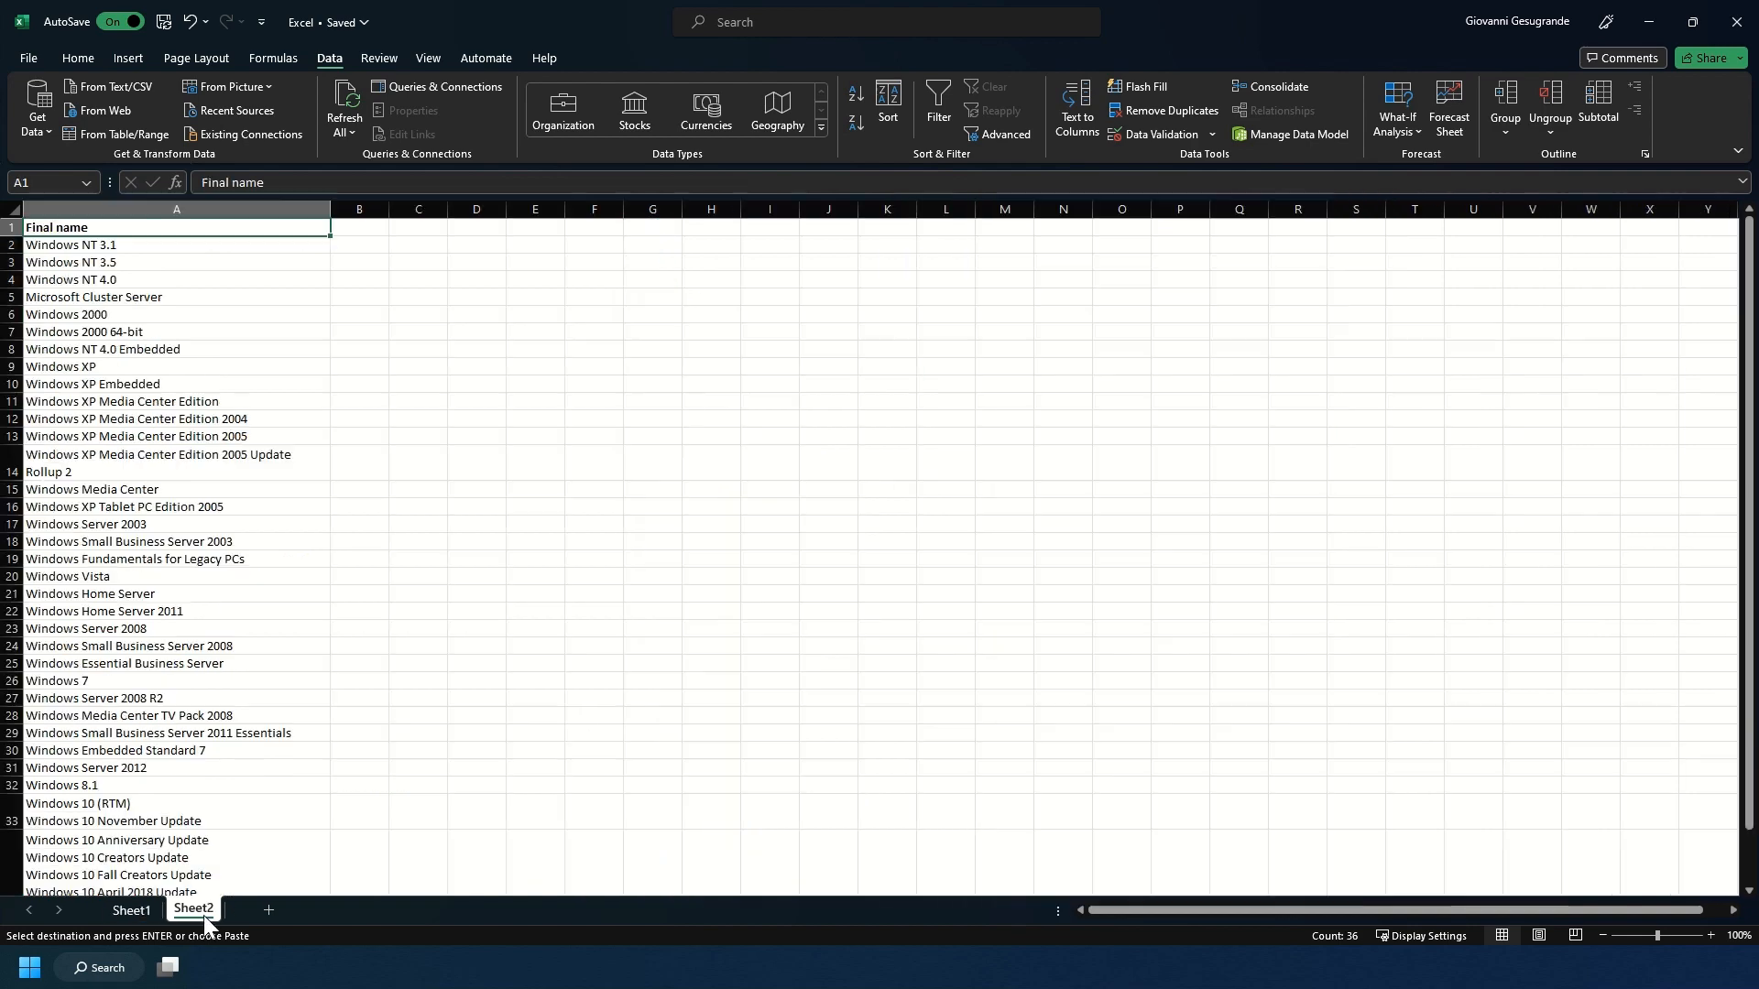
left_click(359, 209)
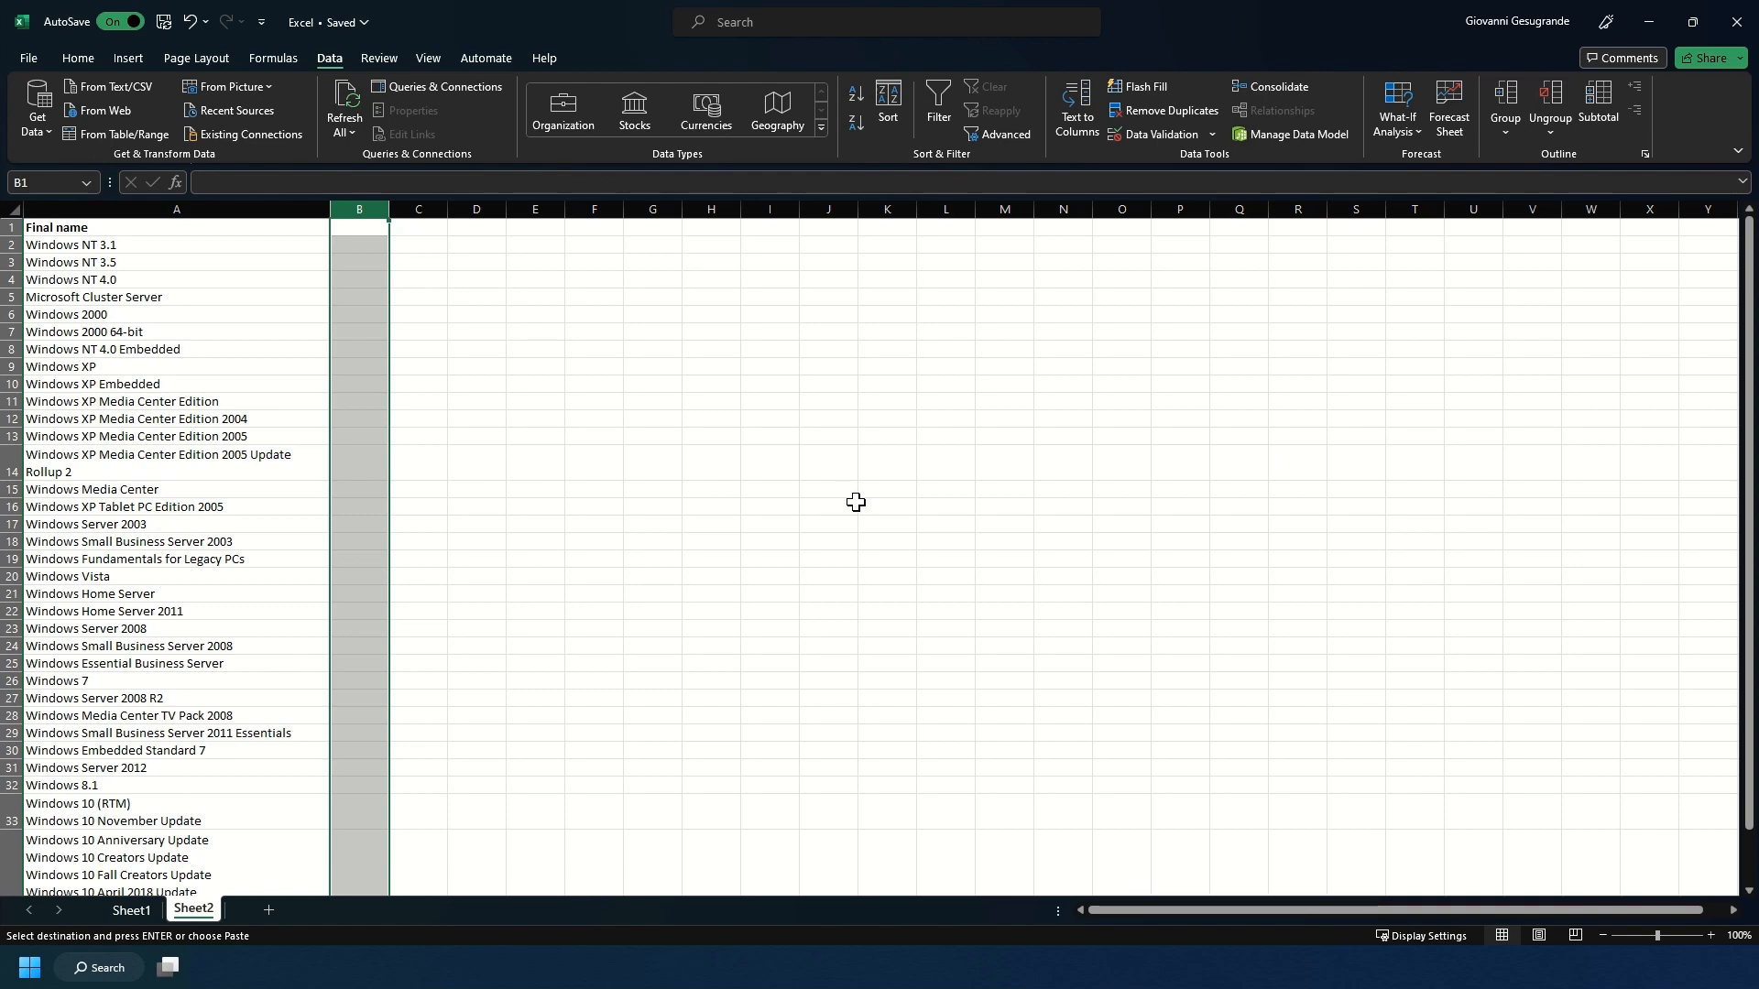
key("Return")
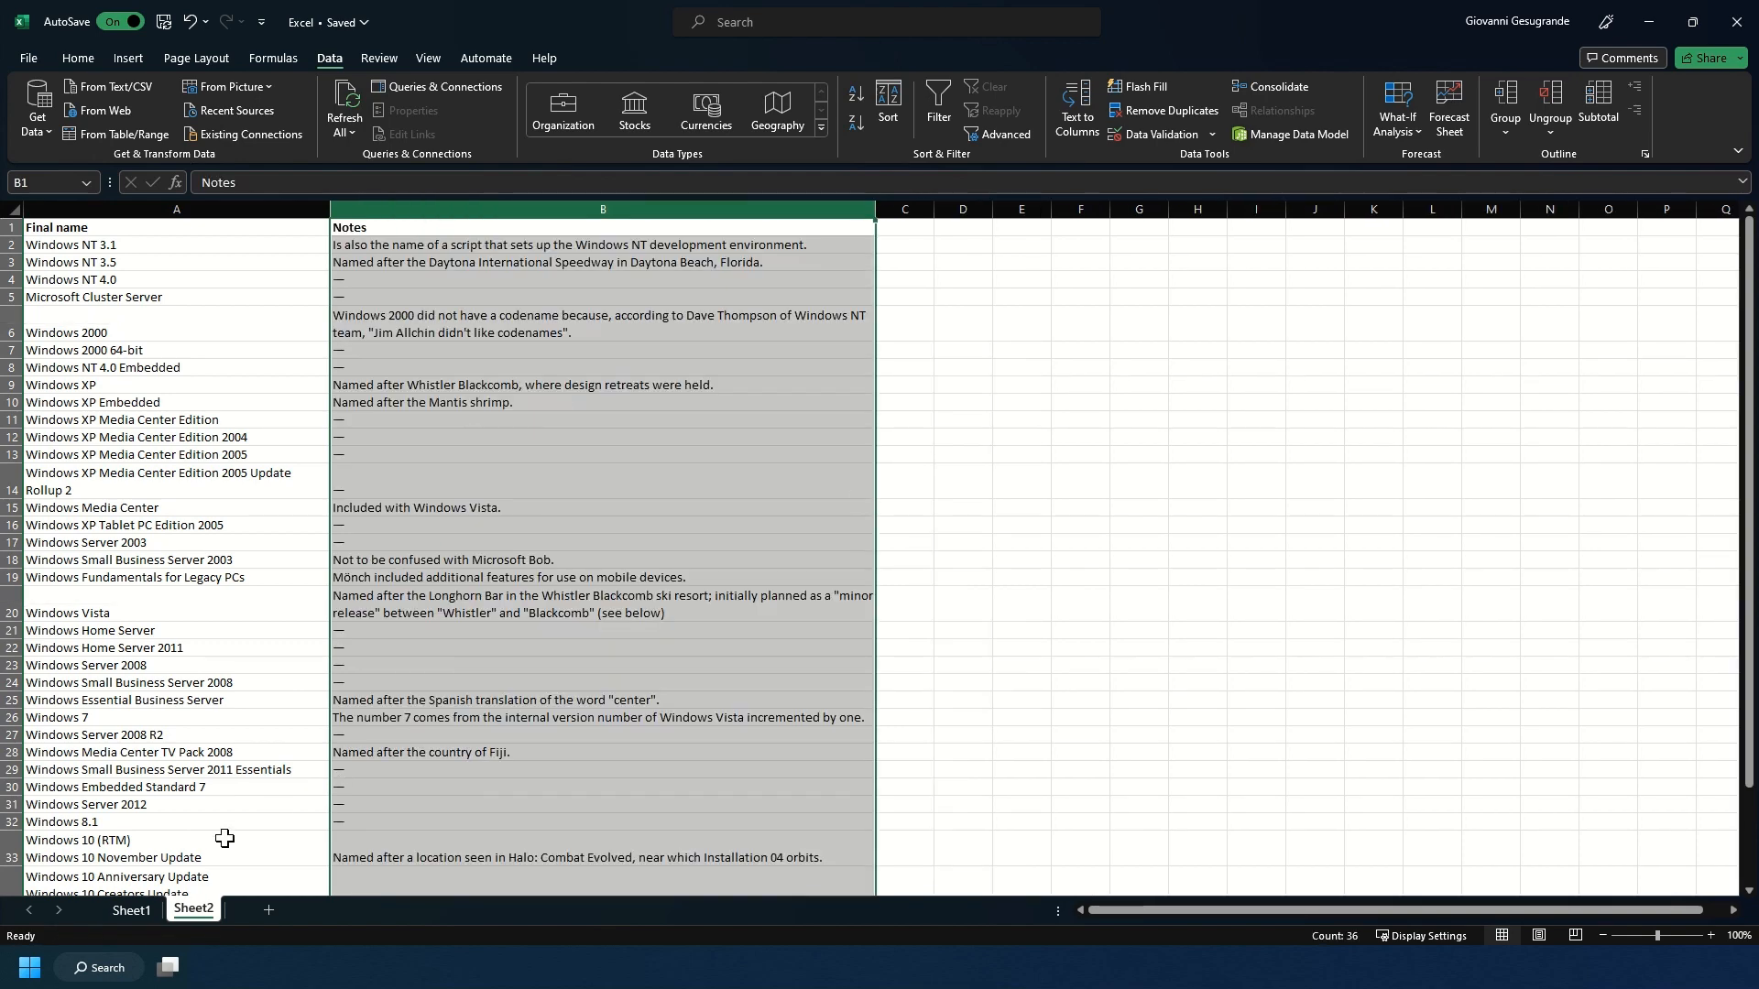
Clear the contents of the Final name column on Sheet1.
left_click(132, 908)
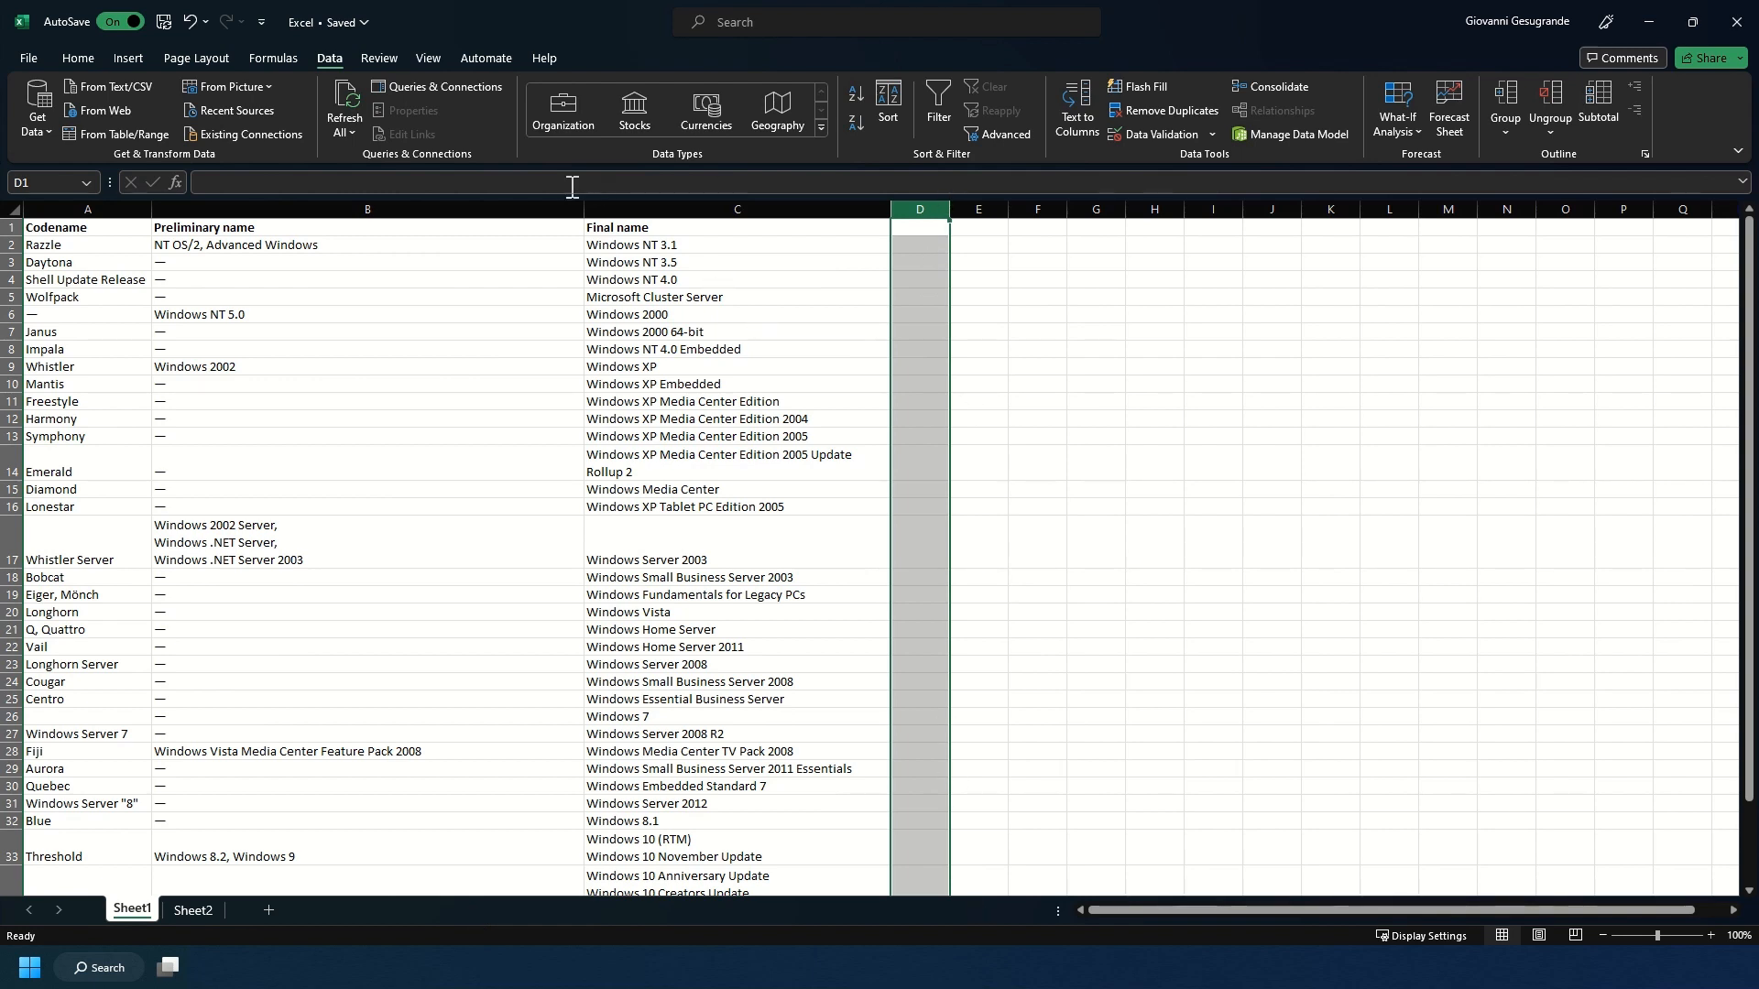
left_click(806, 208)
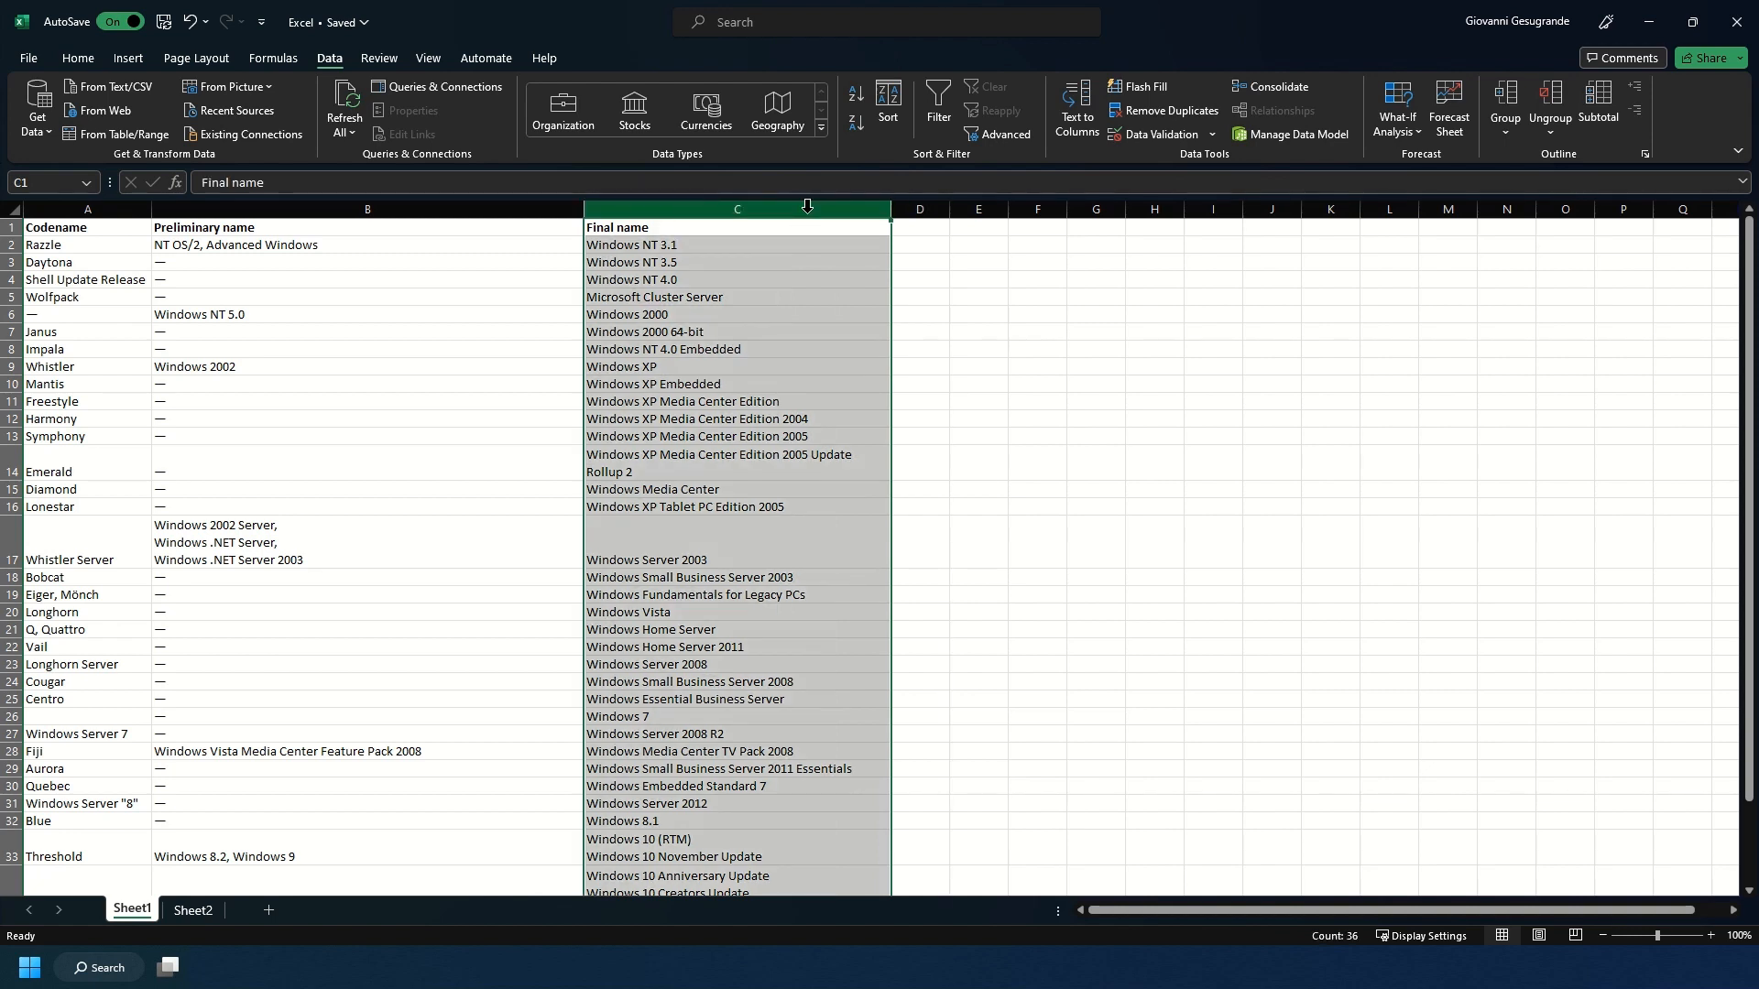
key("ctrl+c")
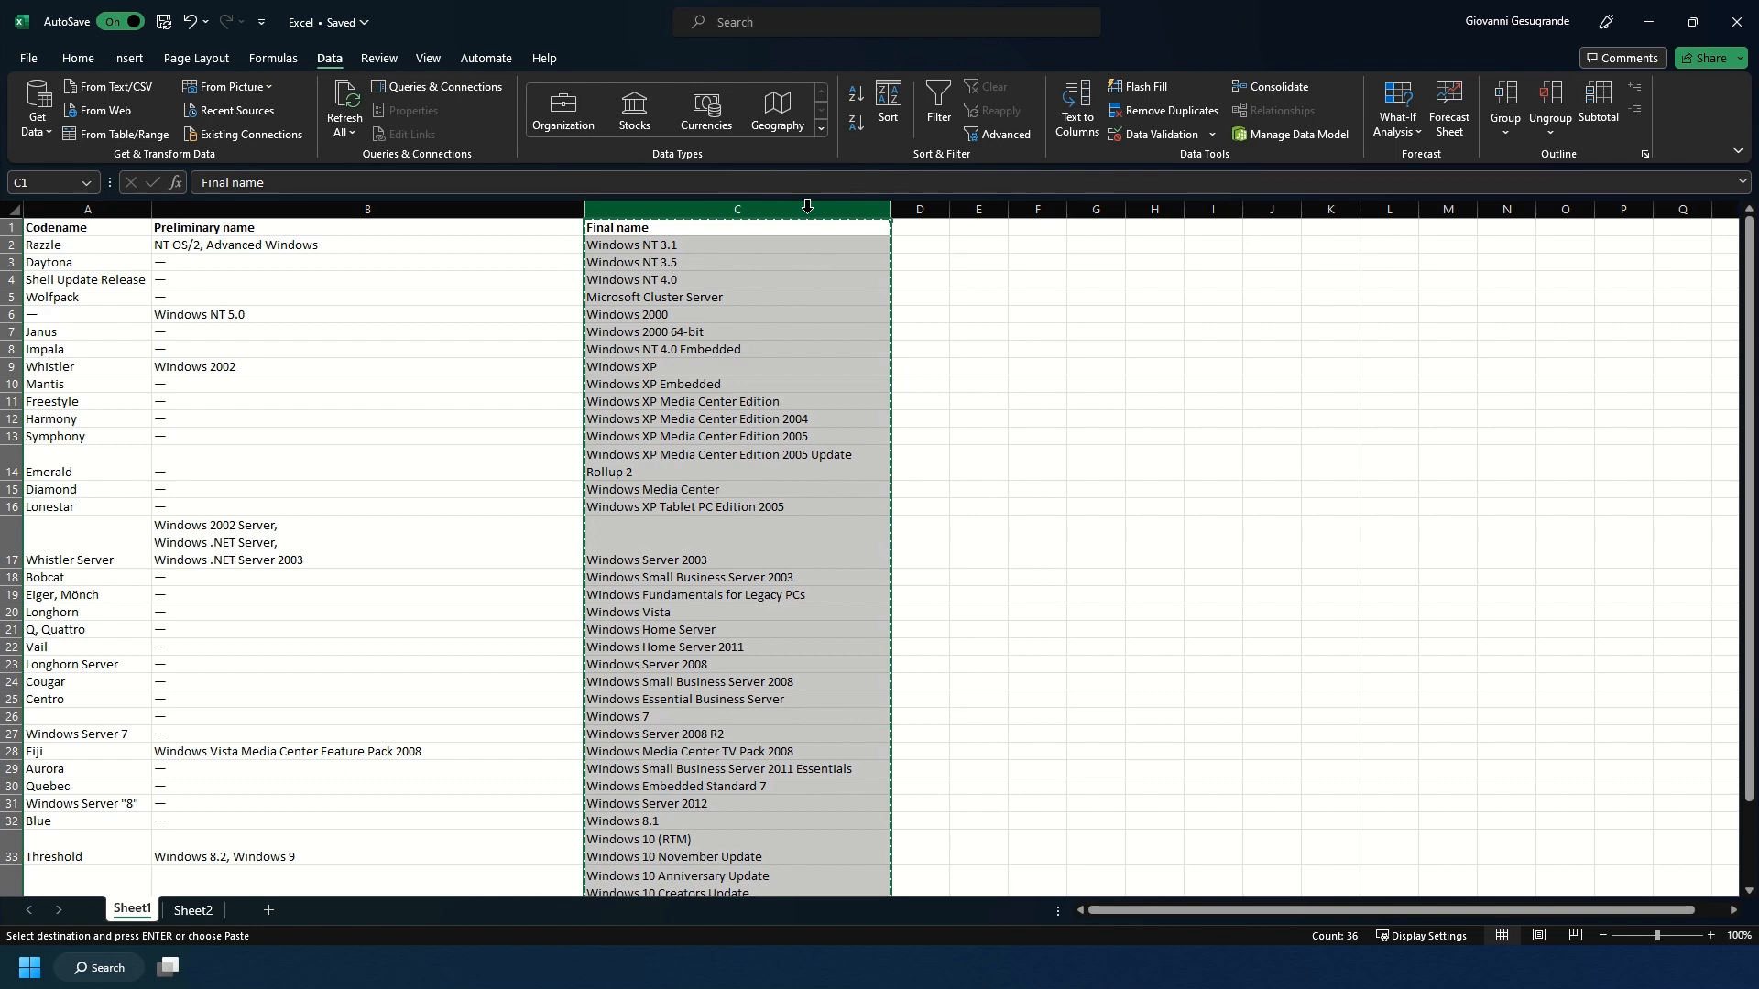
key("Delete")
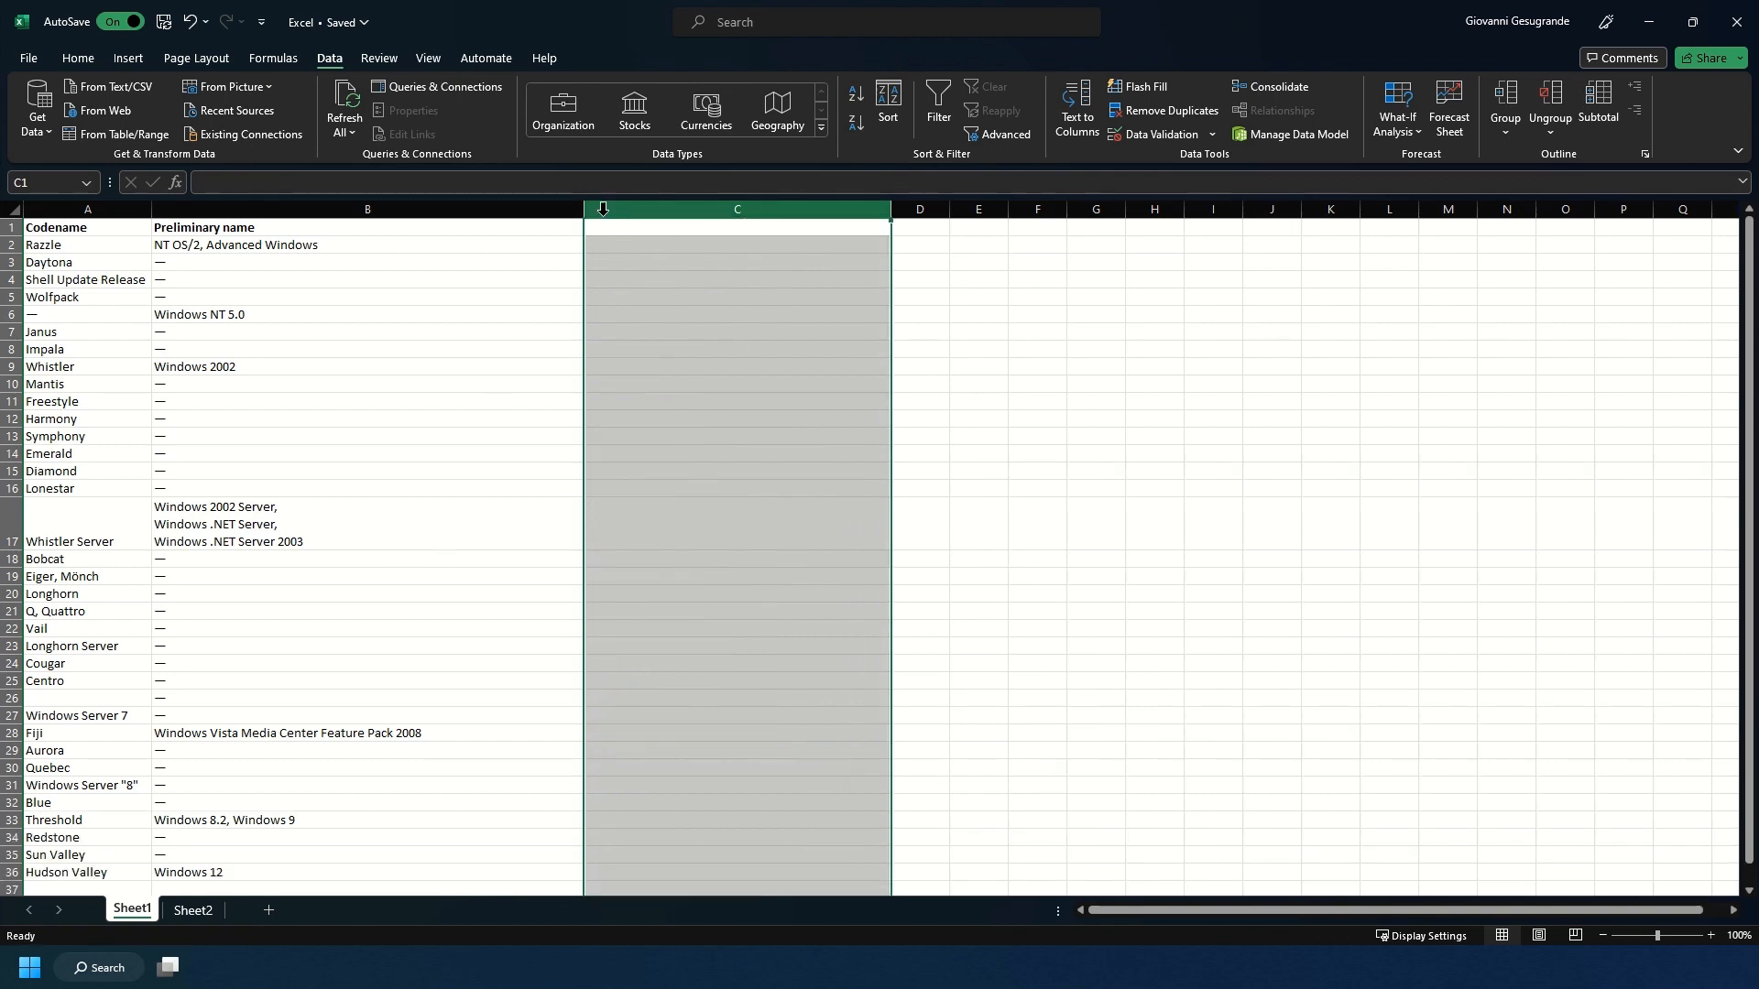
left_click(519, 228)
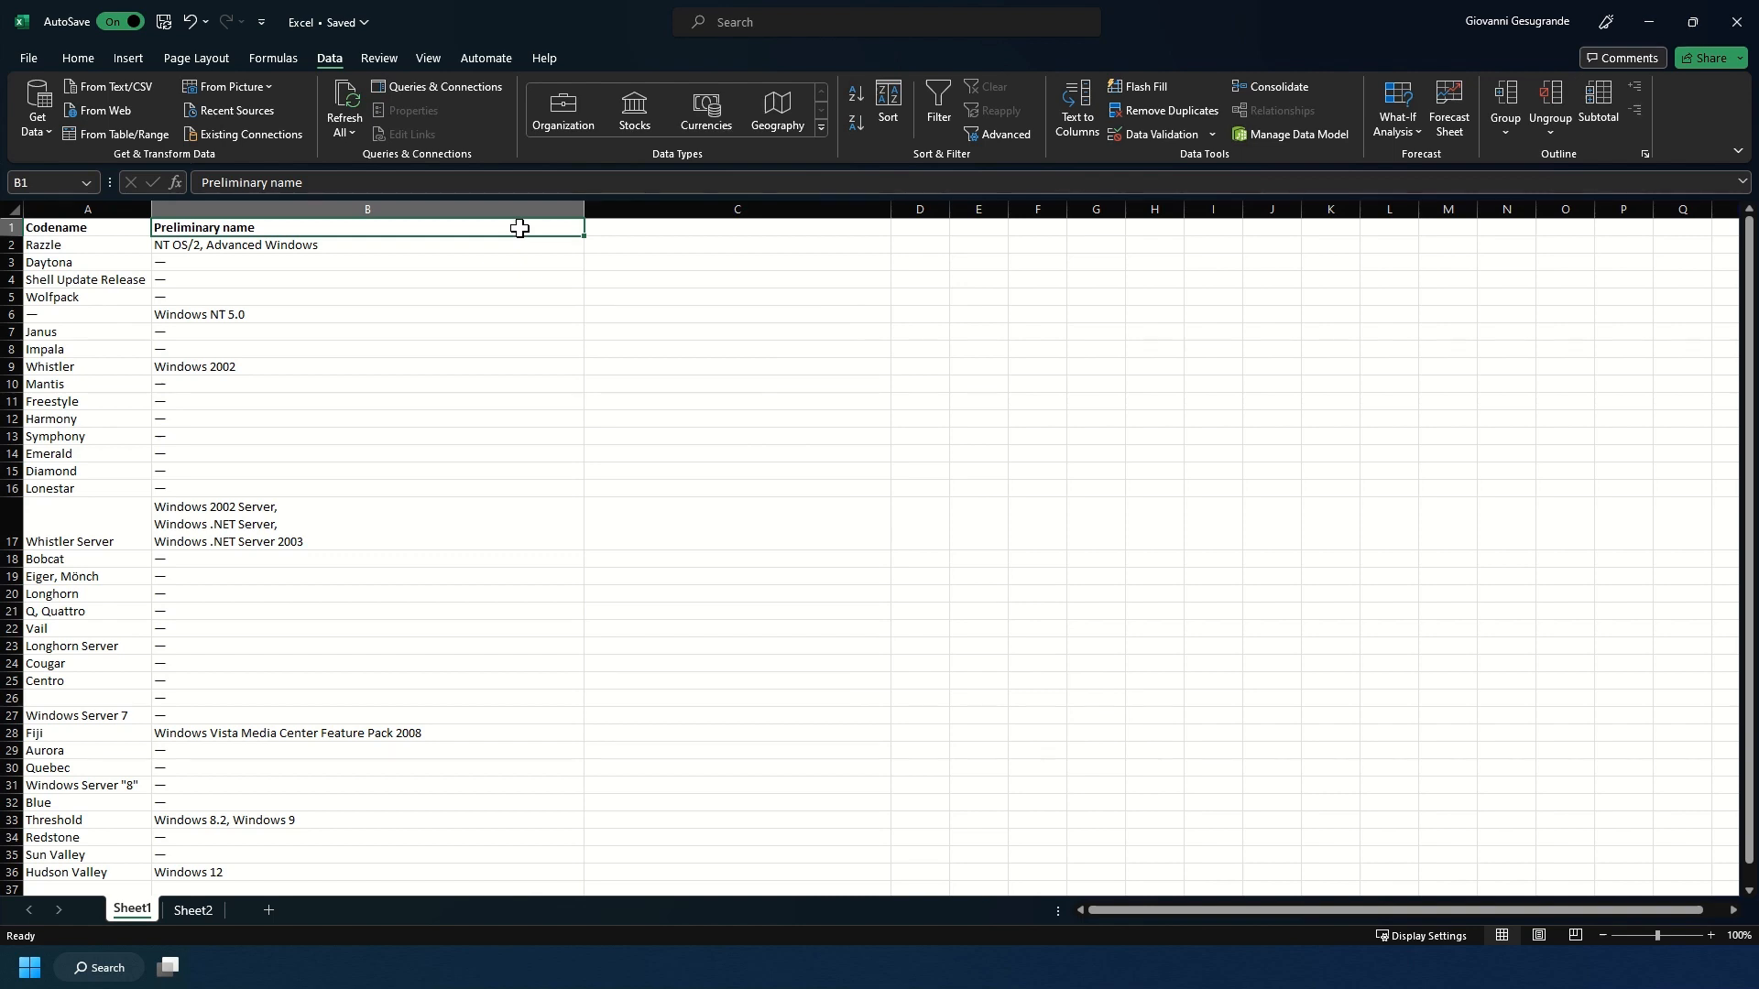
Undo the clearing of the Final name column, and clear the column's contents once more.
left_click(205, 25)
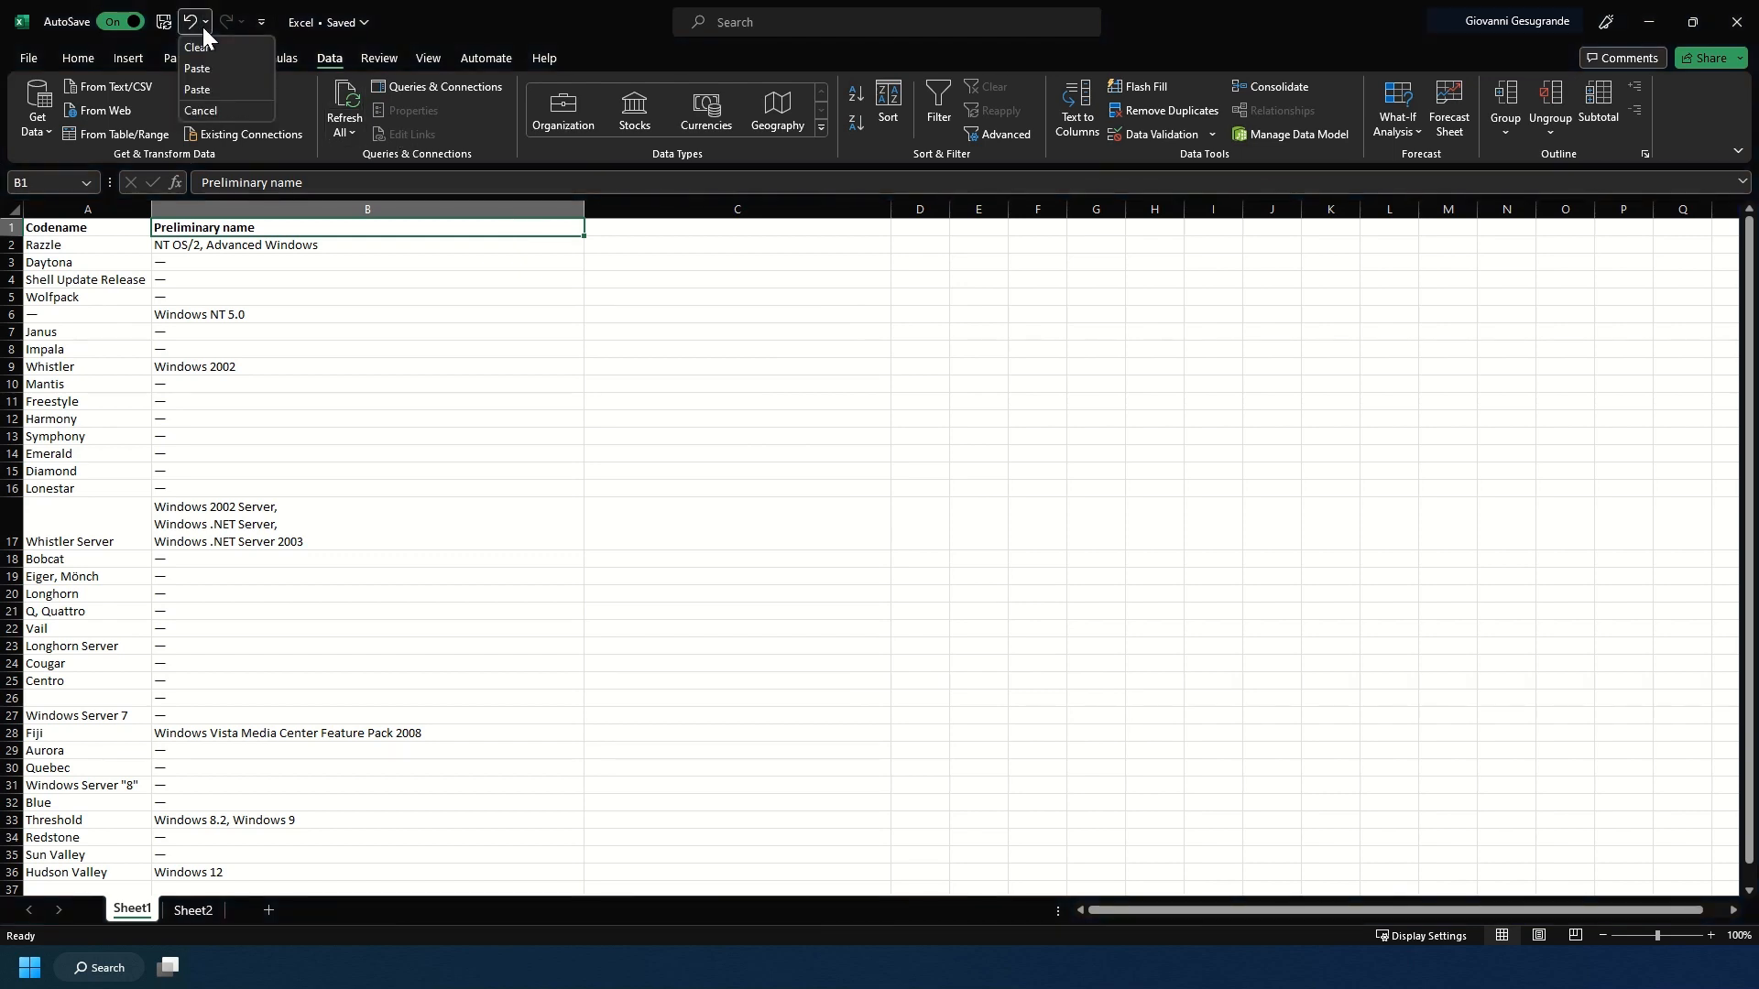
left_click(204, 27)
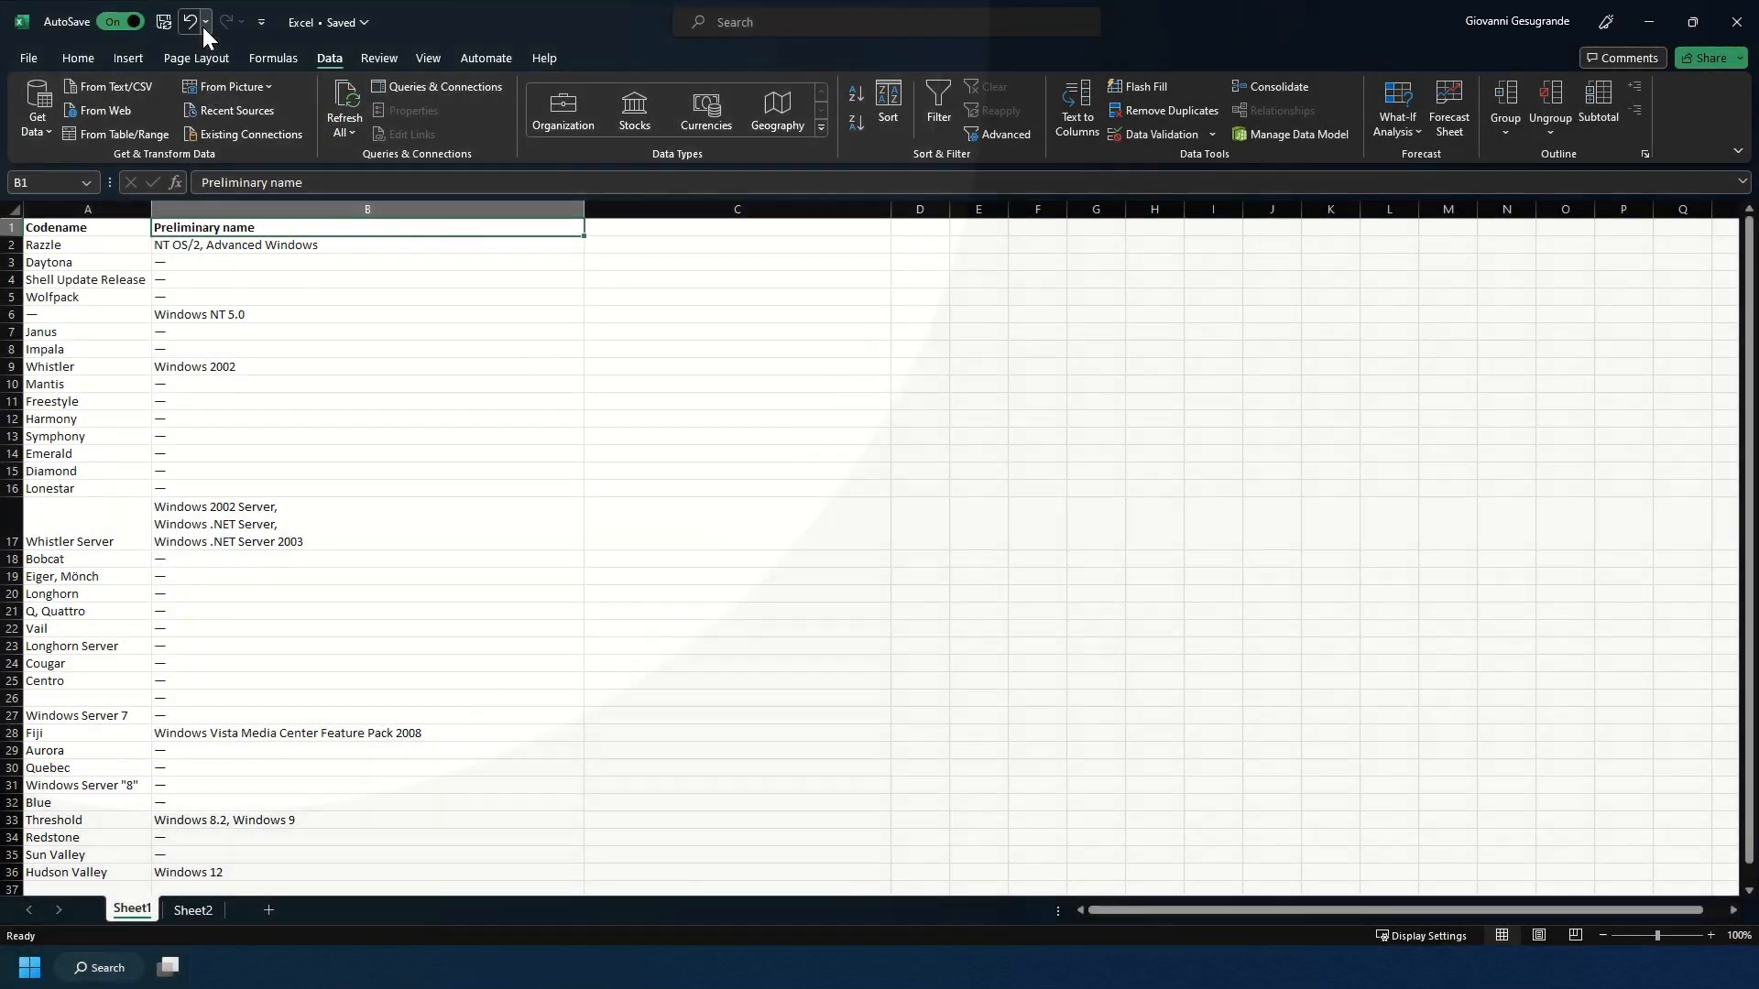
left_click(201, 25)
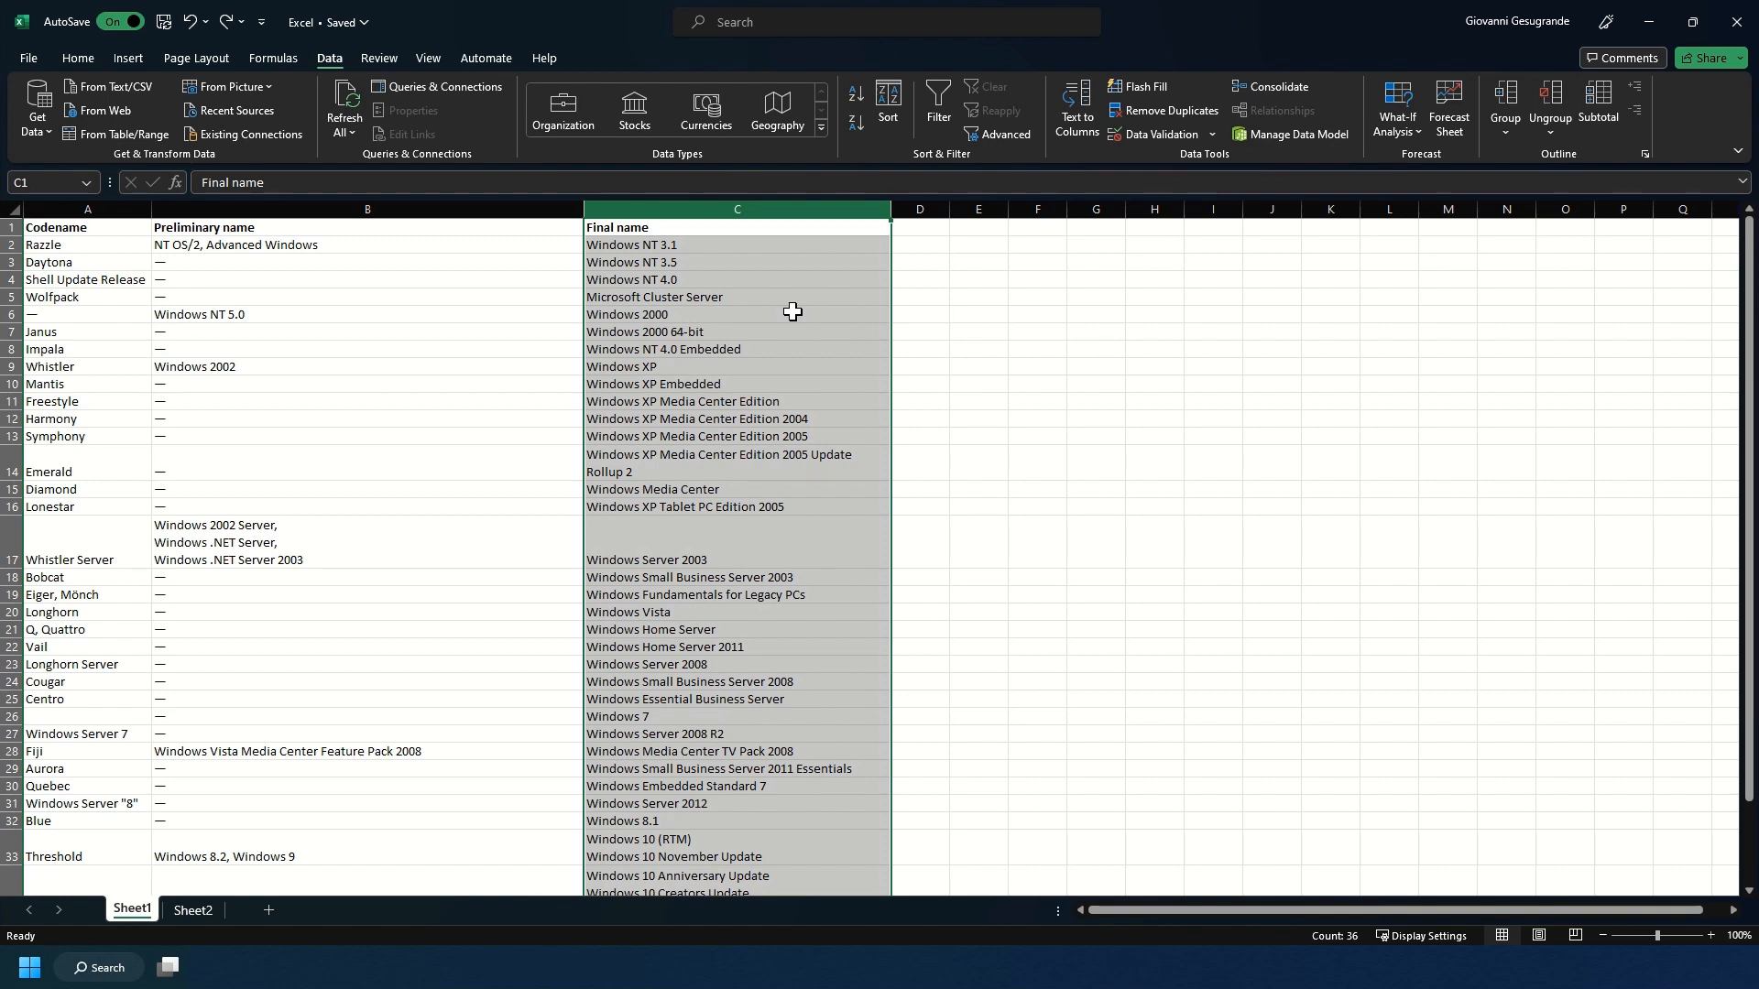
key("Delete")
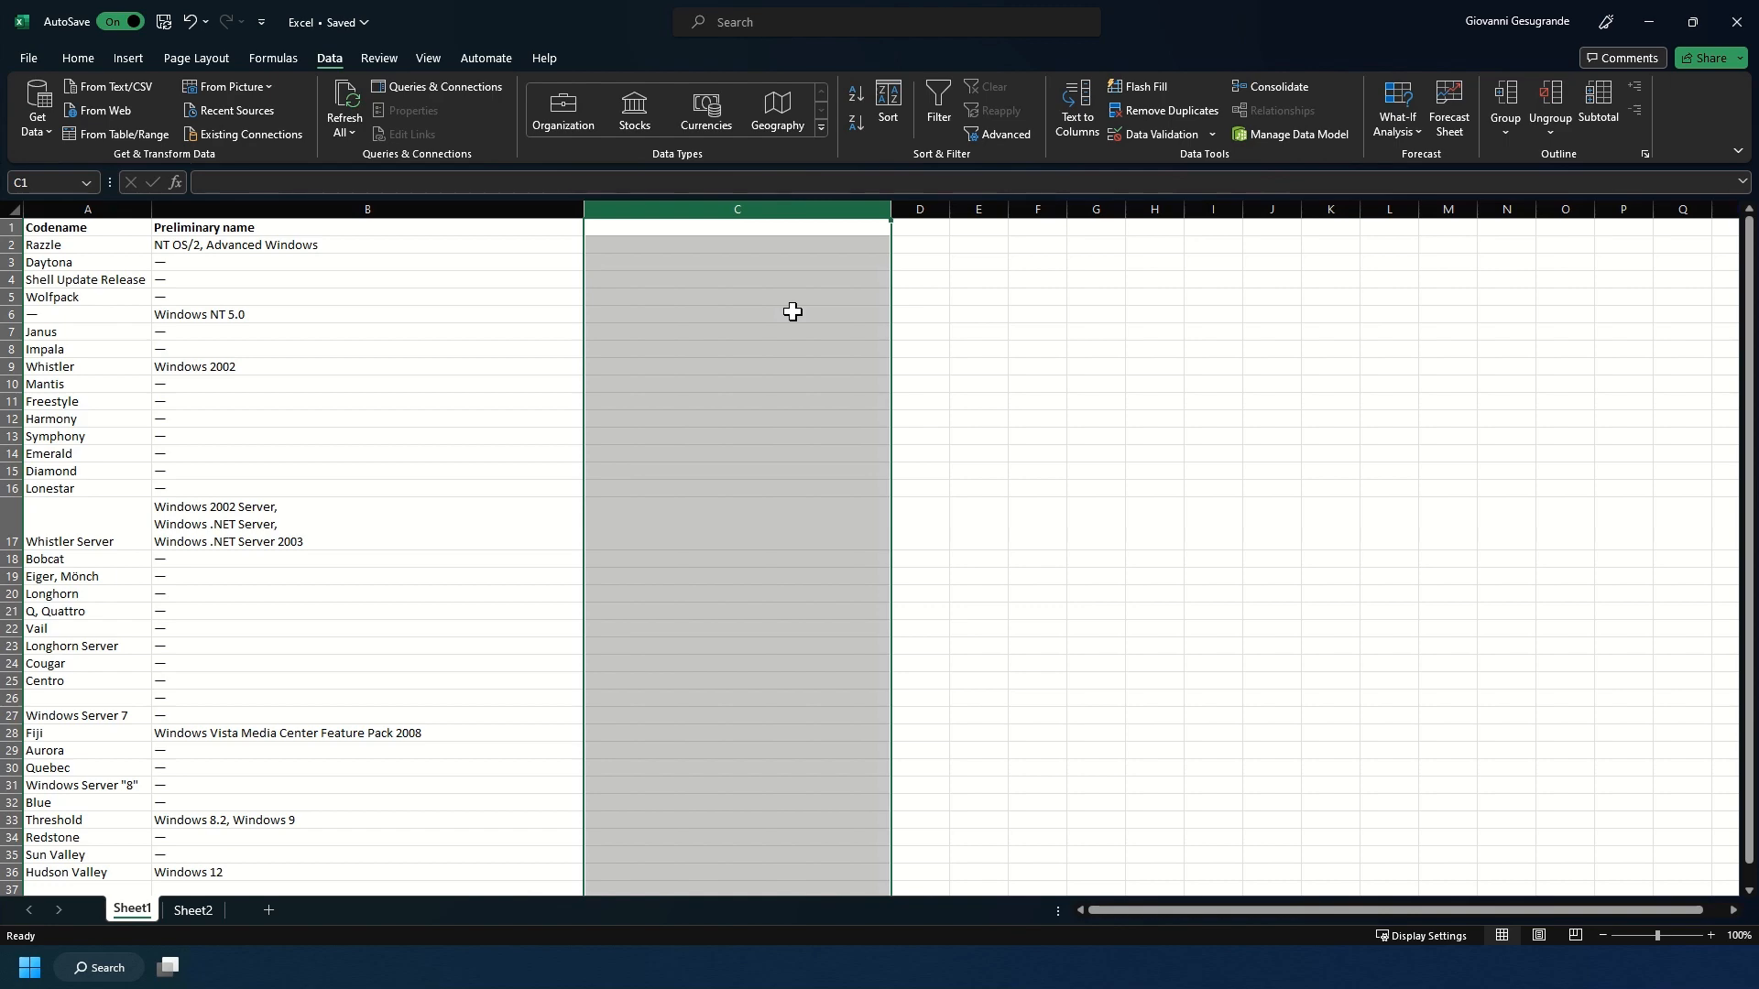
Undo the repeated column clearing and the Notes paste, and put the Notes column back into column B of Sheet2.
key("ctrl+z")
key("ctrl+z")
key("ctrl+z")
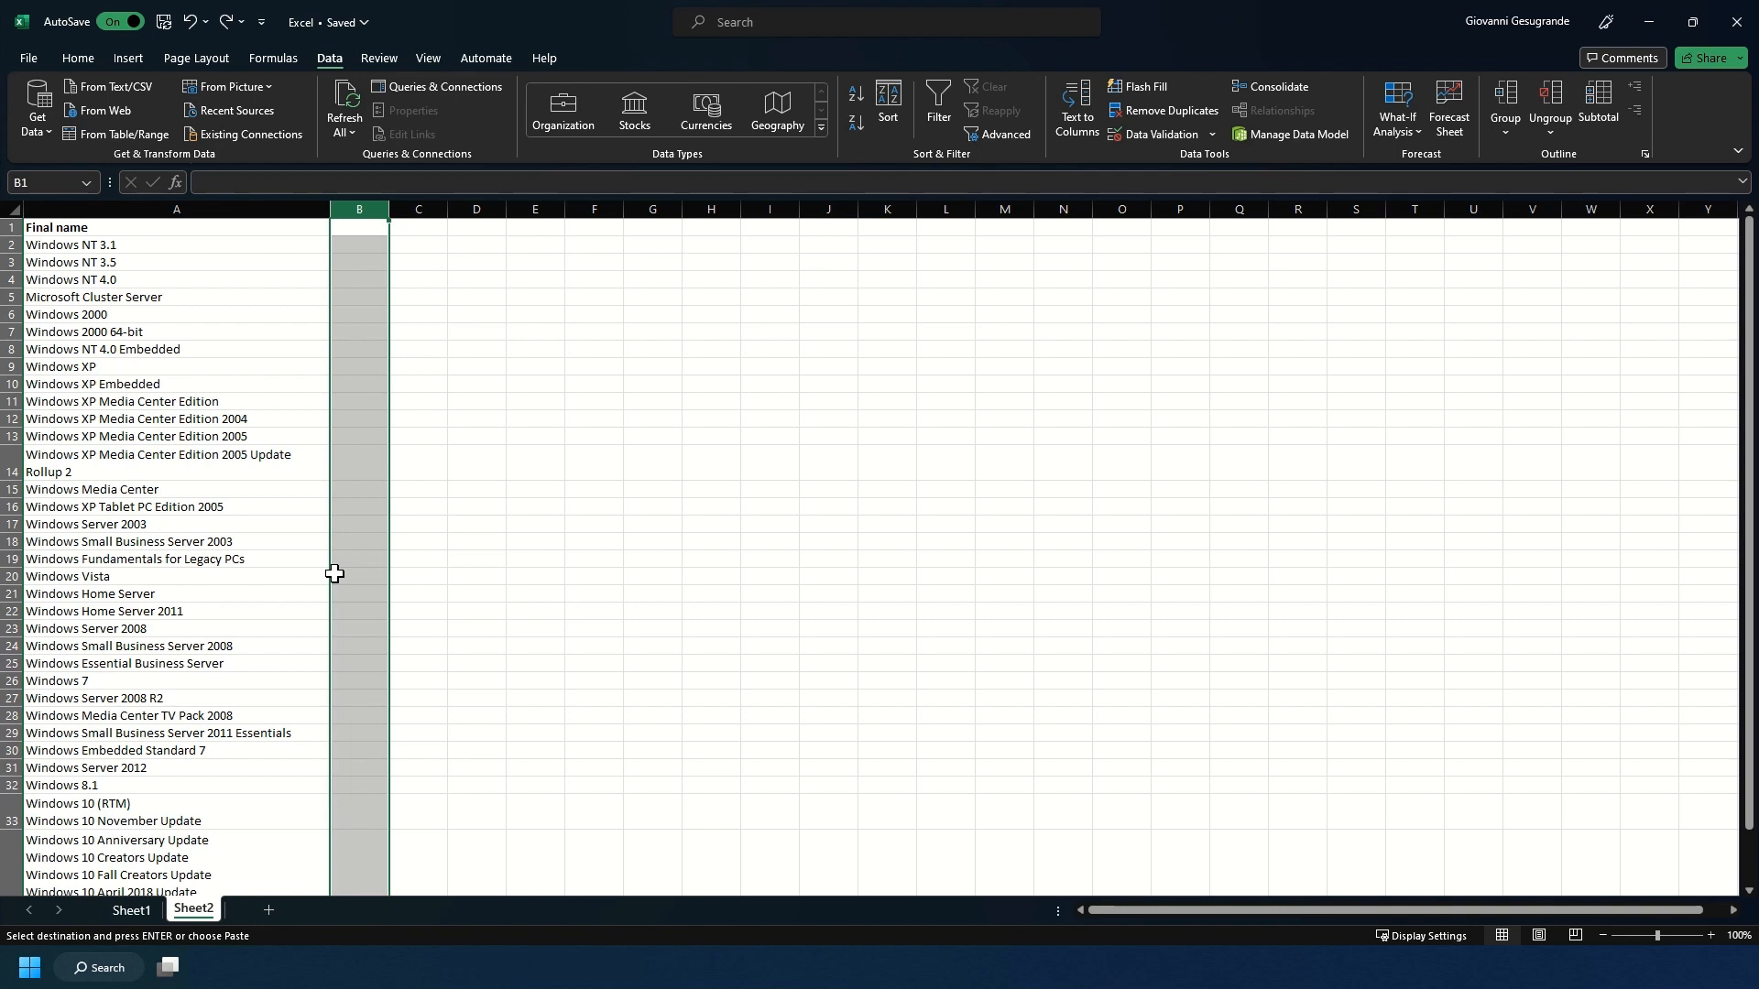
key("Return")
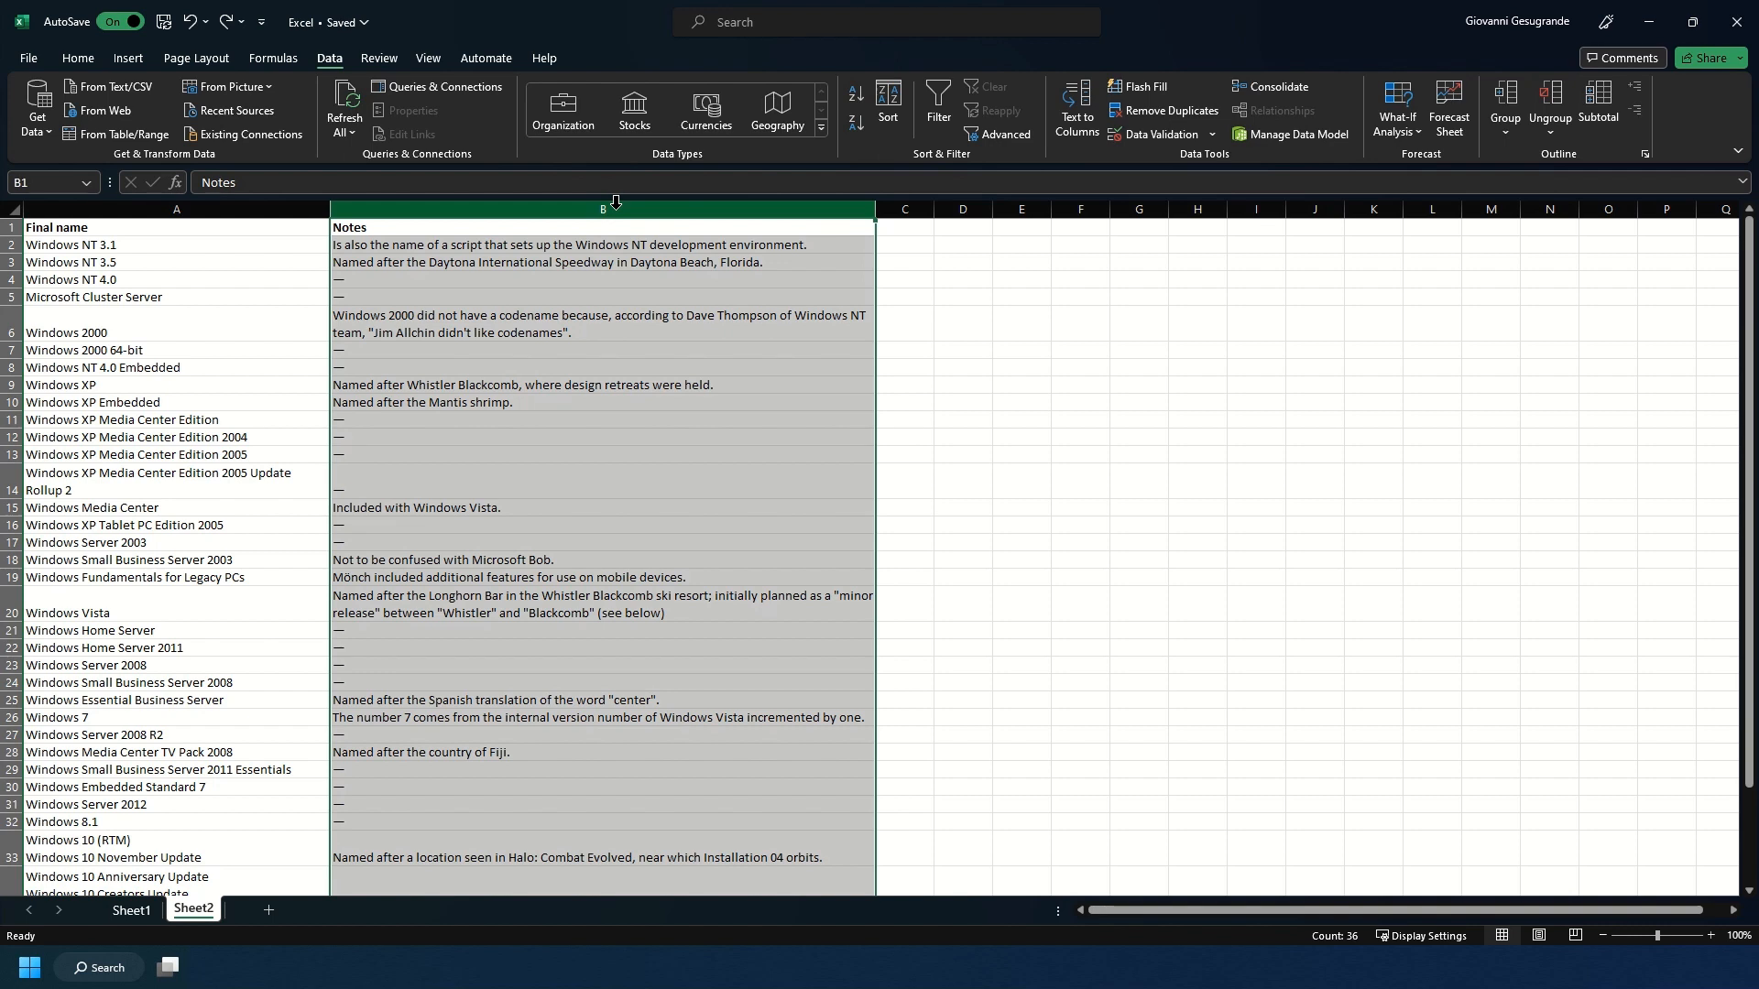
Find all cells containing "Idaho" in Sheet2, inspect the matching row, and close the search.
key("ctrl+f")
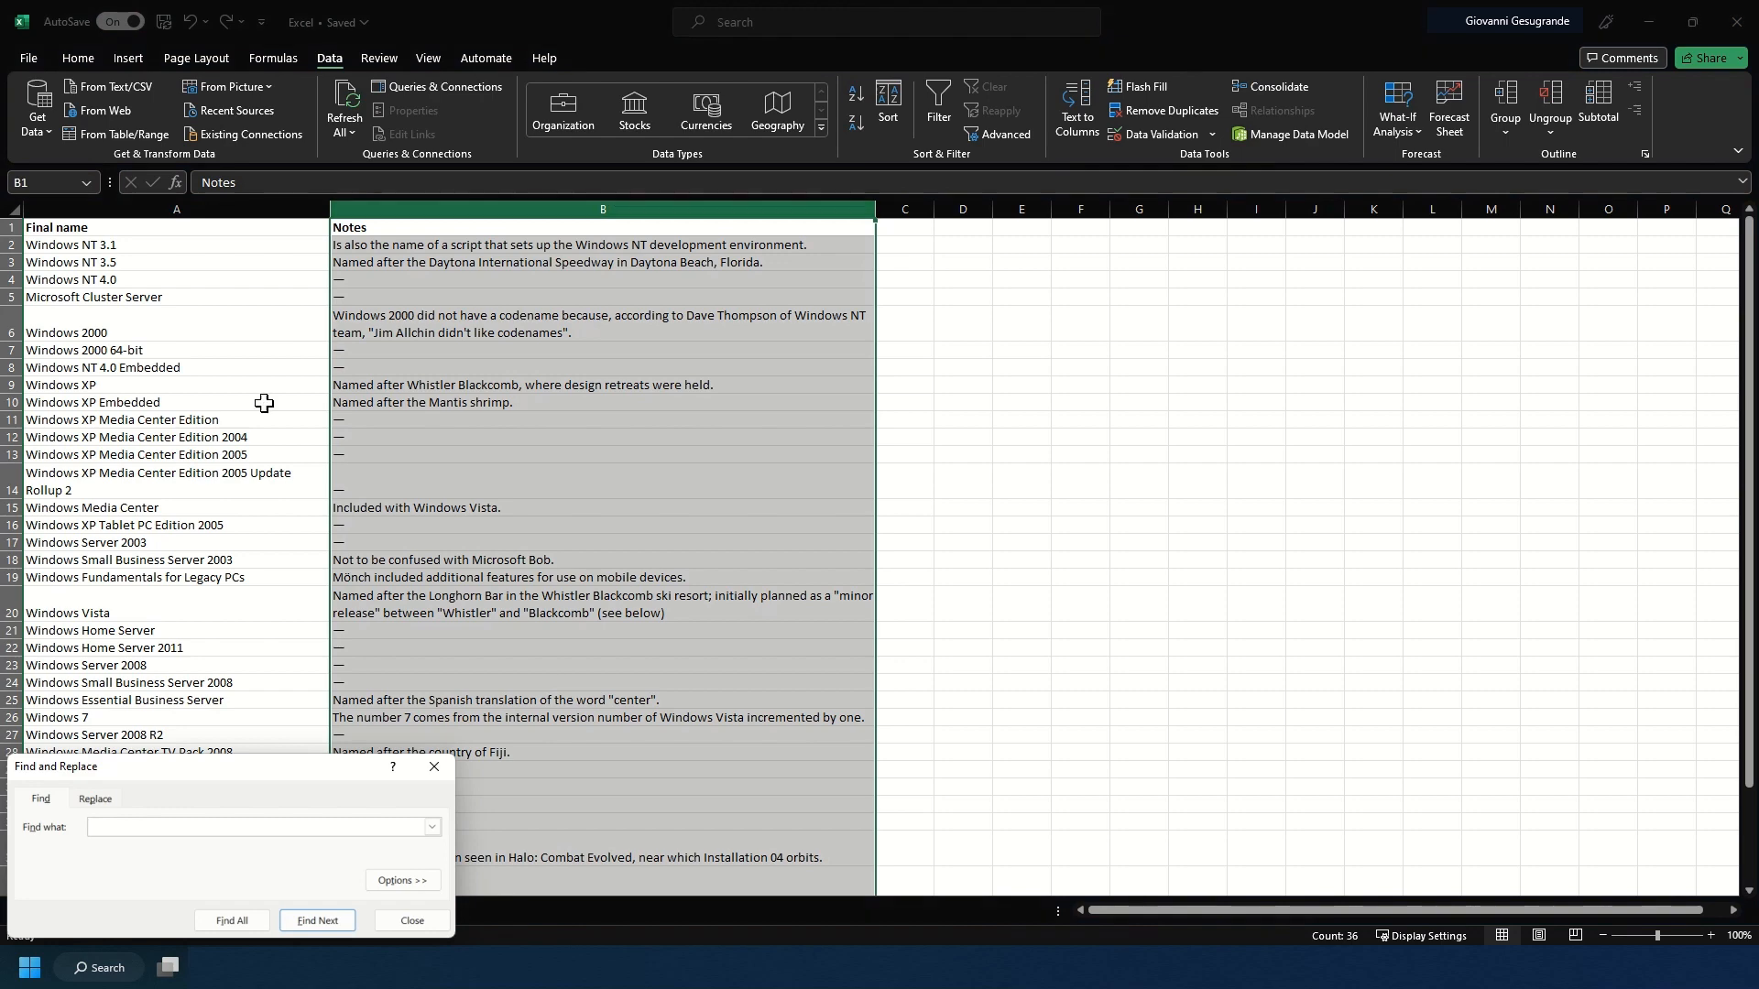
left_click_drag(141, 775, 793, 333)
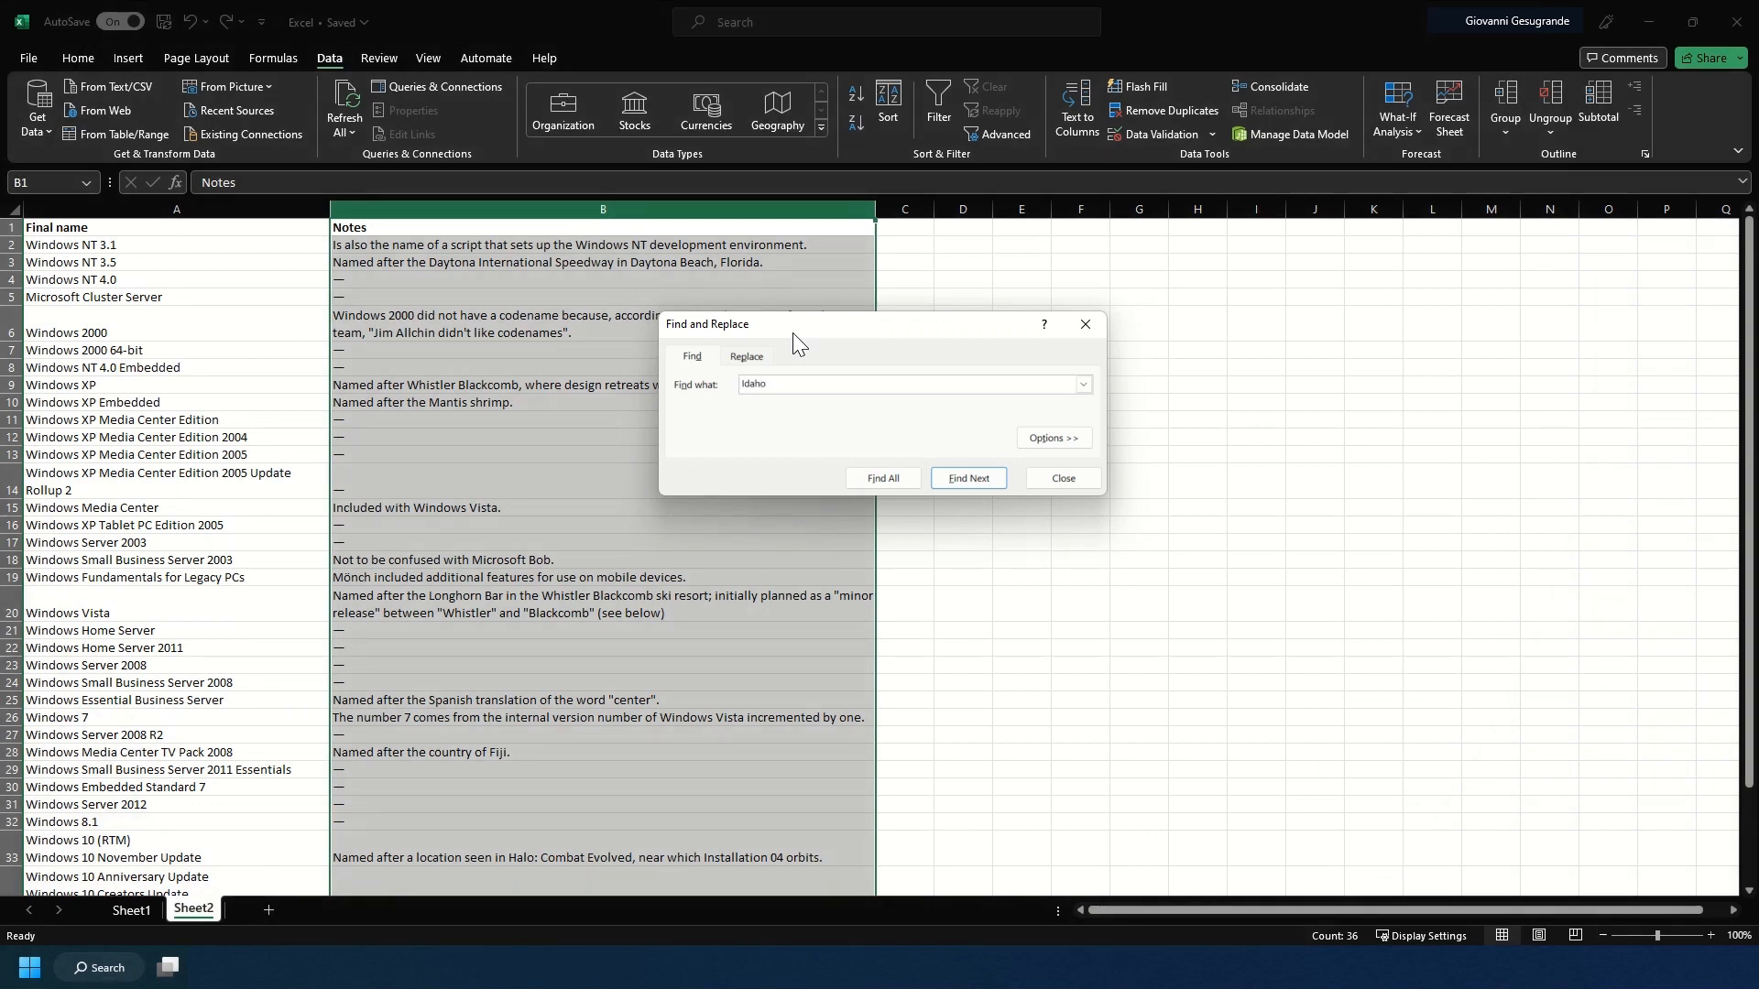
left_click(884, 478)
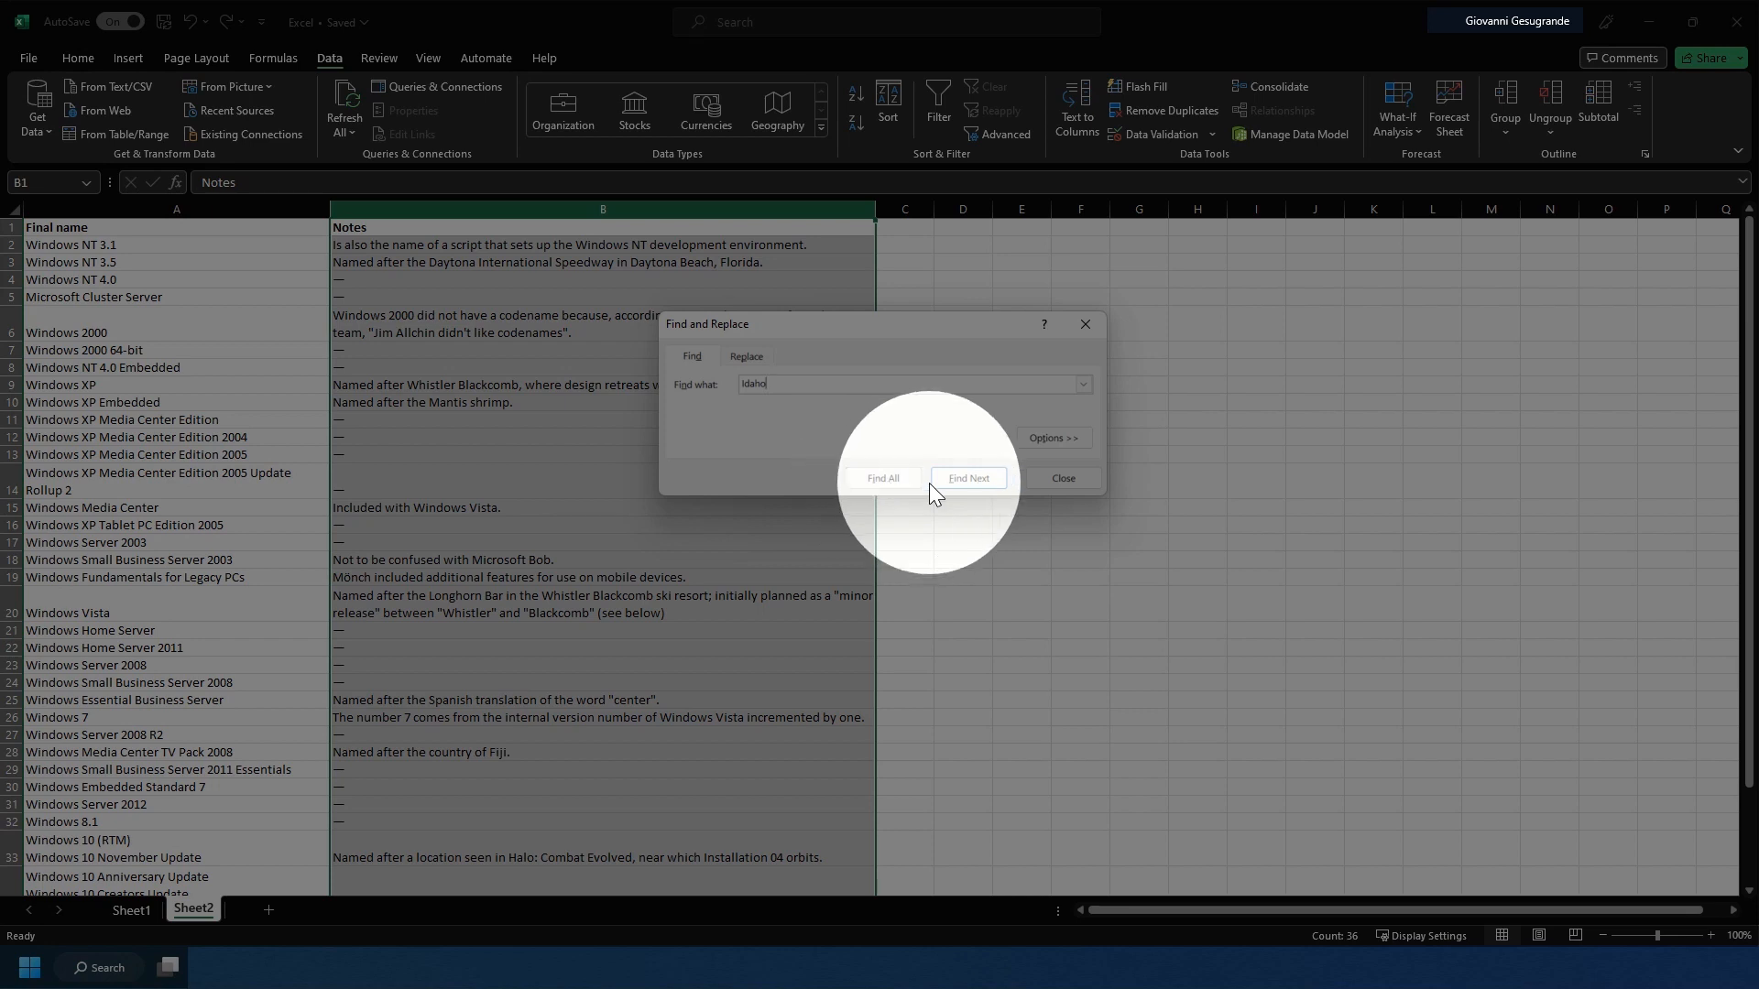
left_click(905, 480)
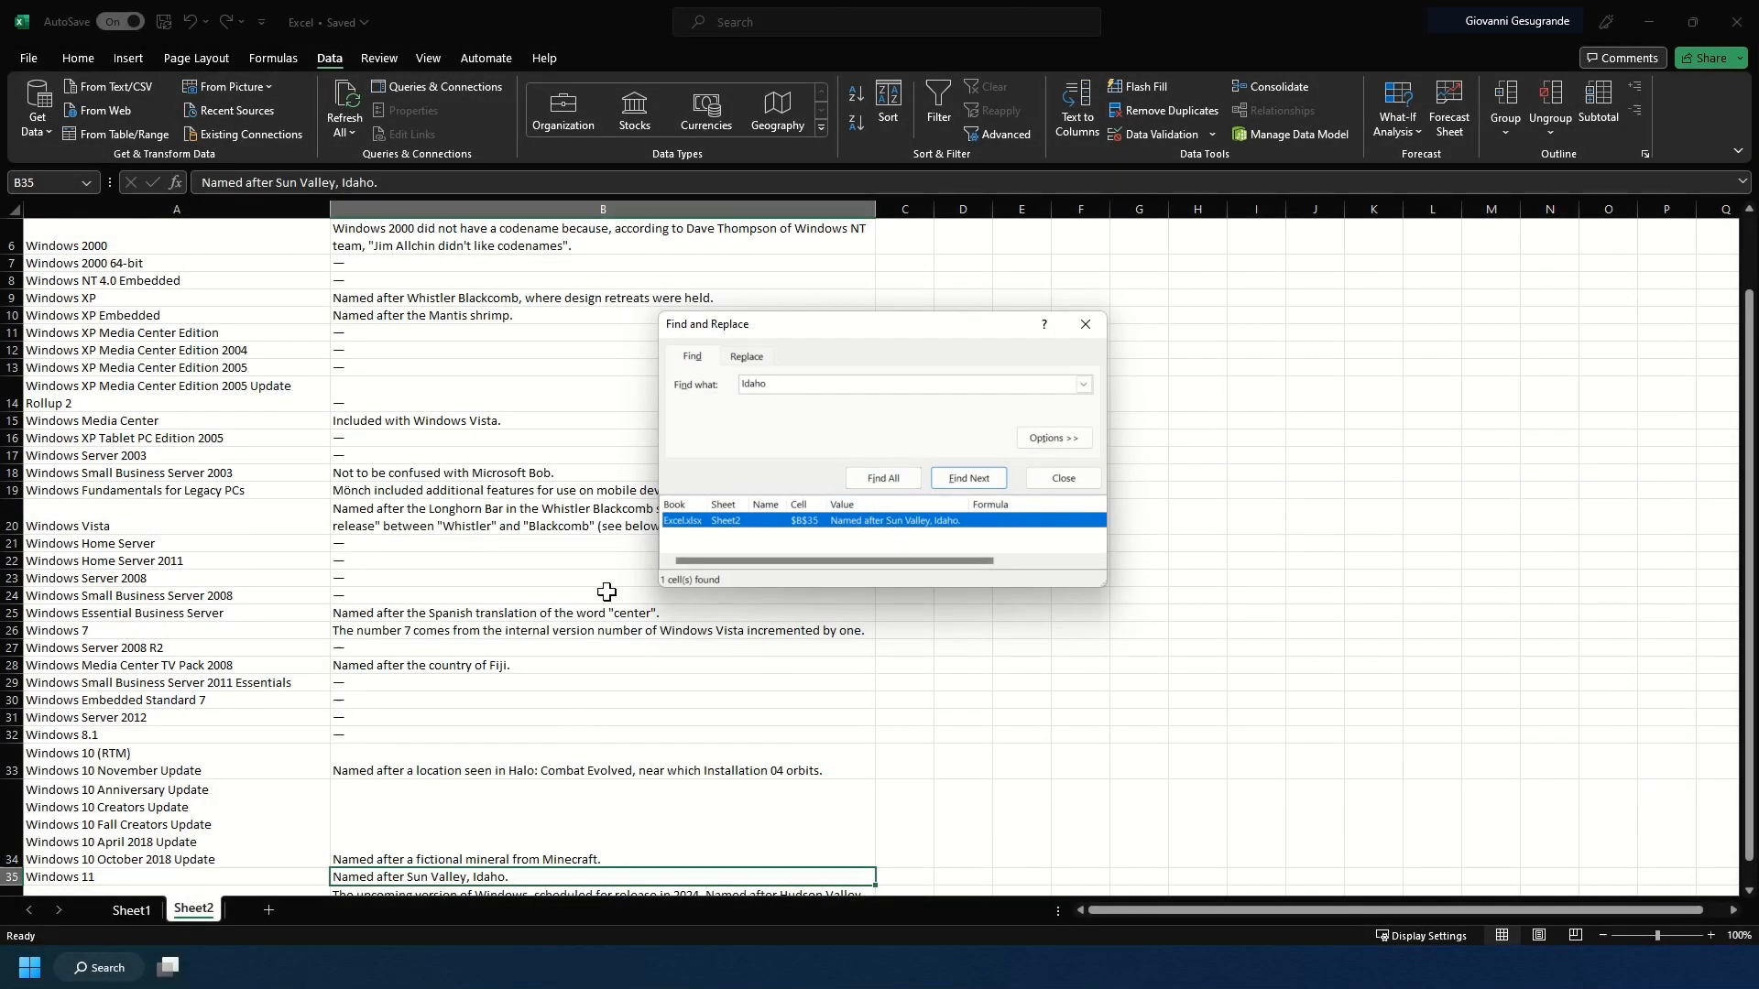
left_click(431, 878)
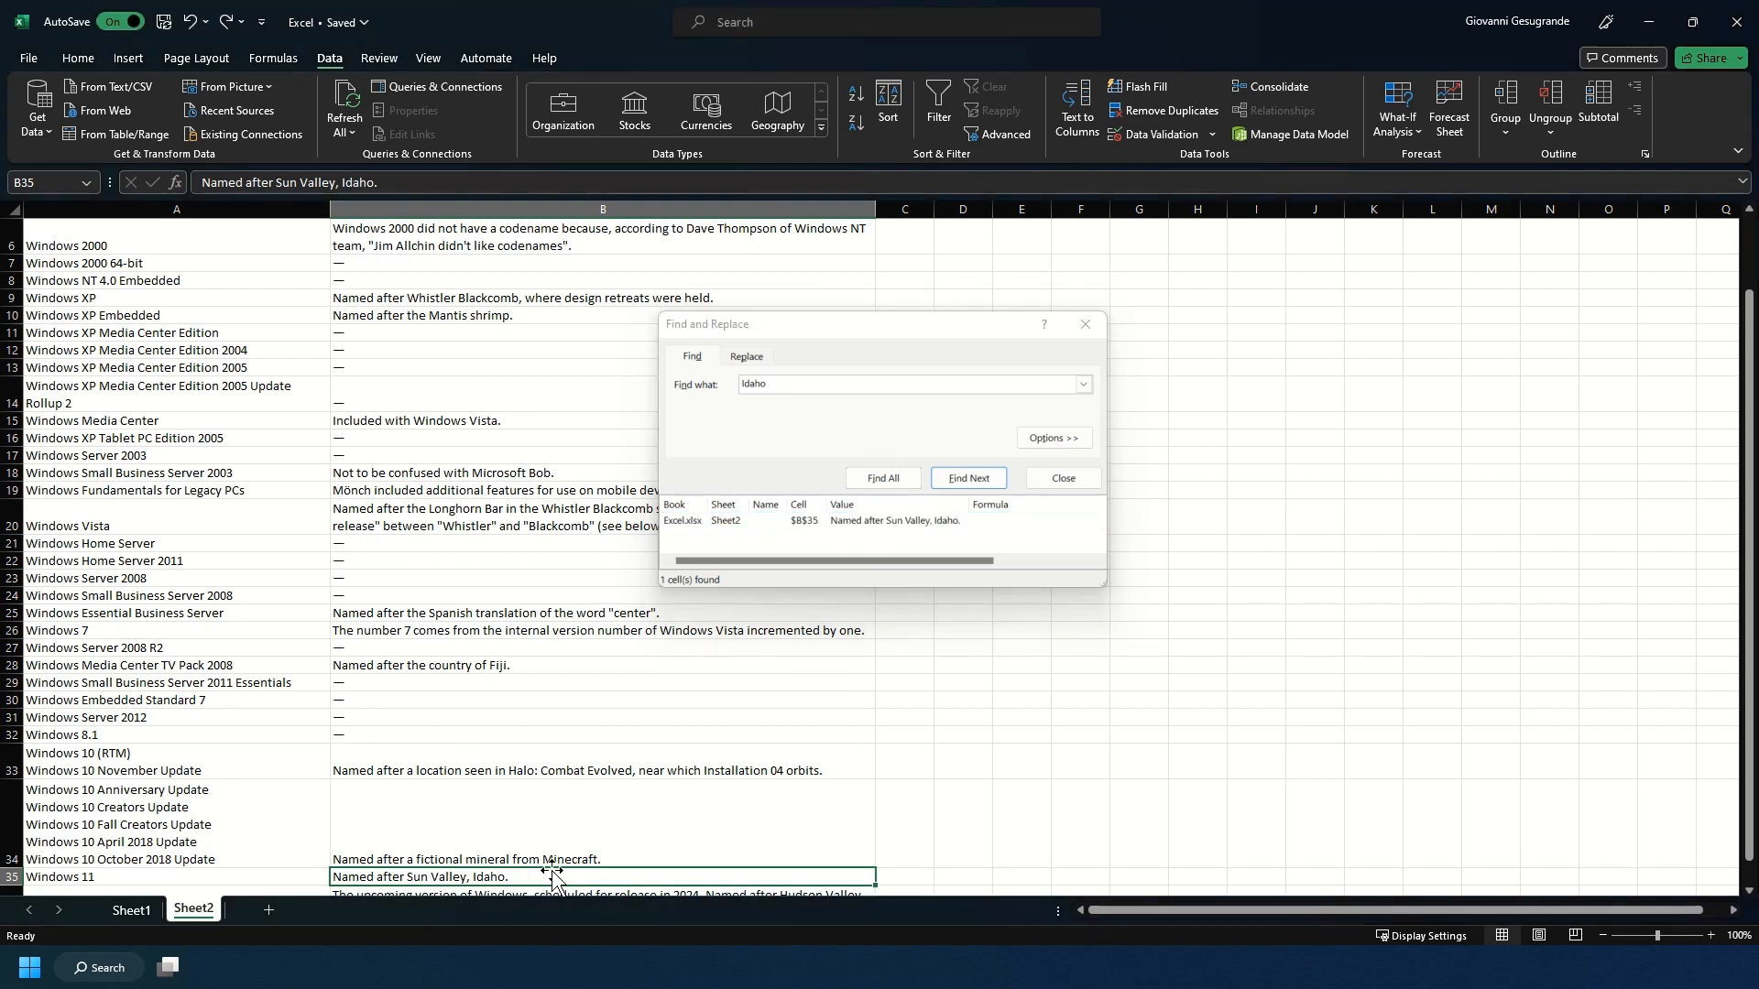
left_click(11, 876)
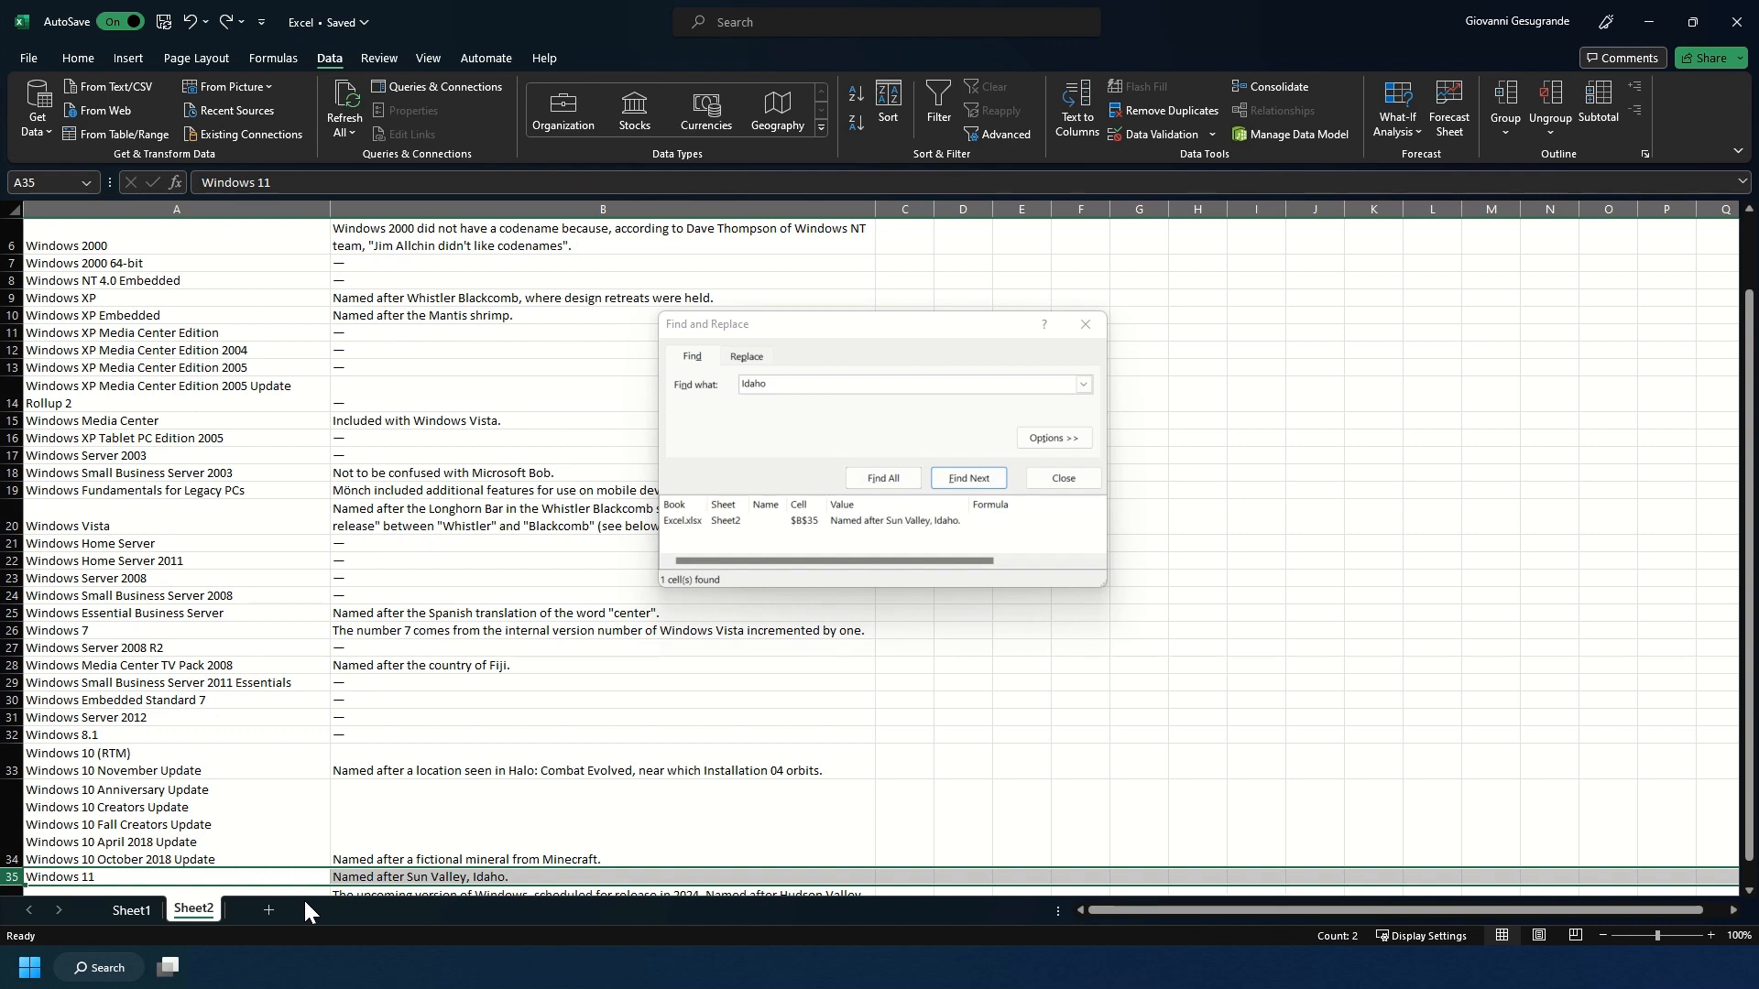
left_click(458, 877)
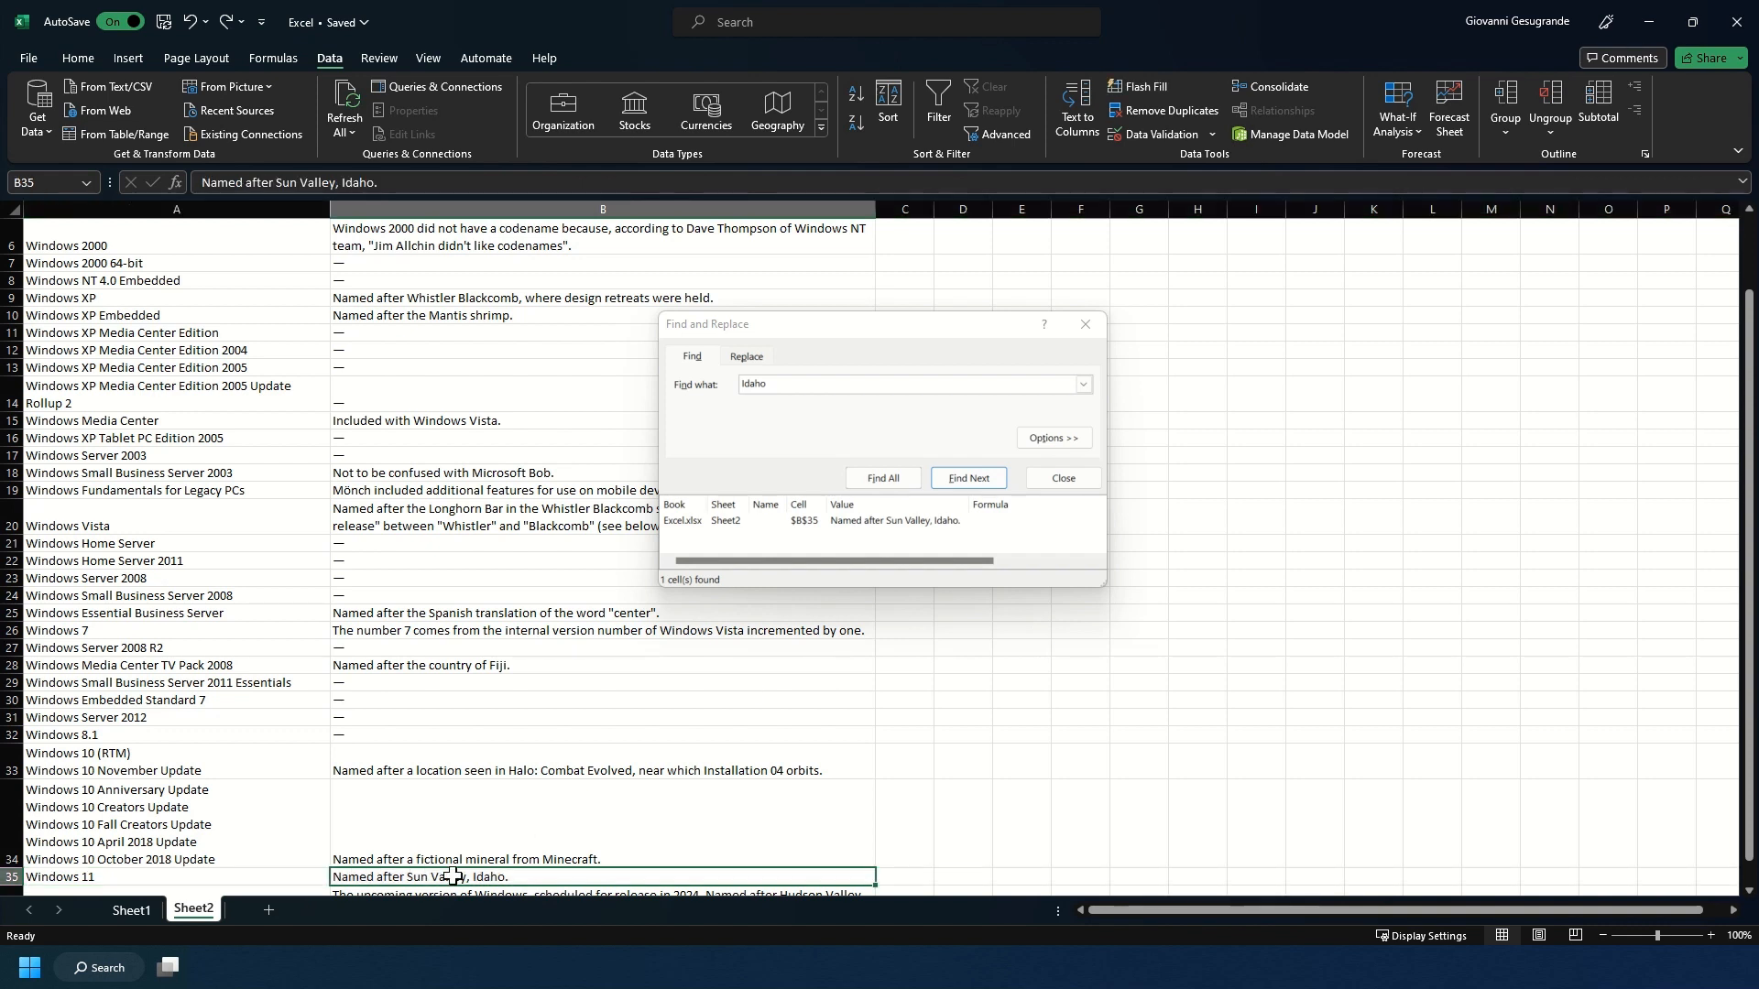
left_click(494, 843)
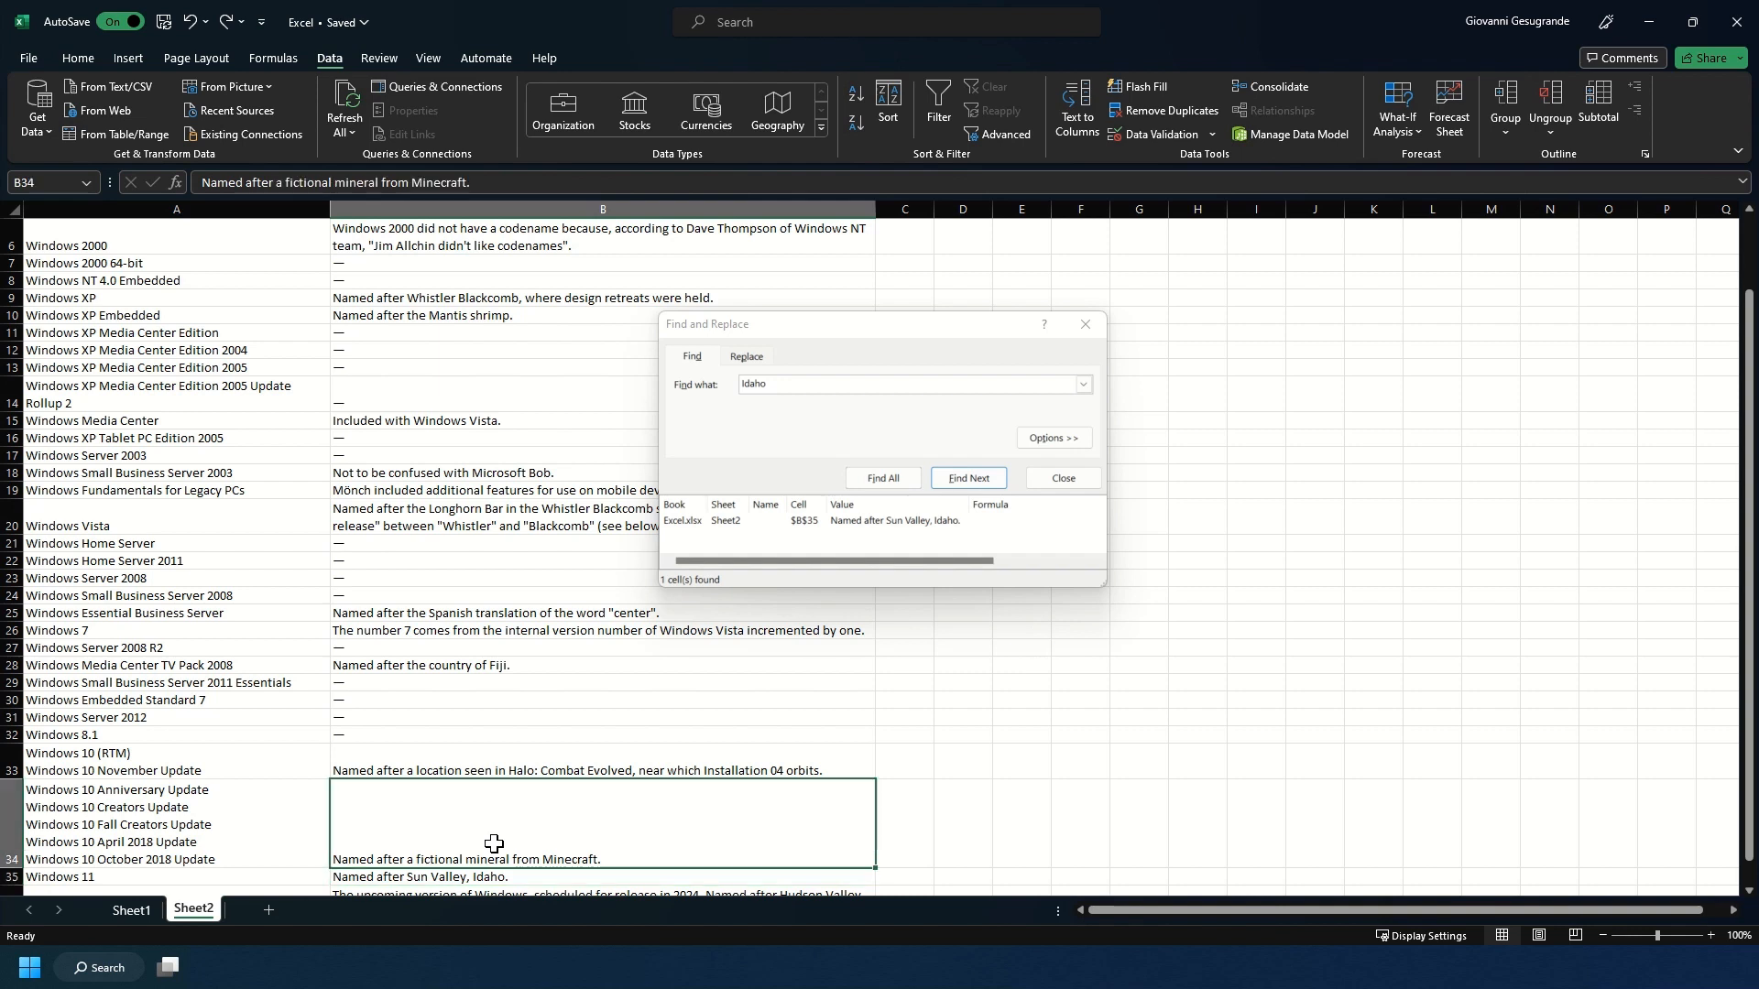
left_click(1097, 478)
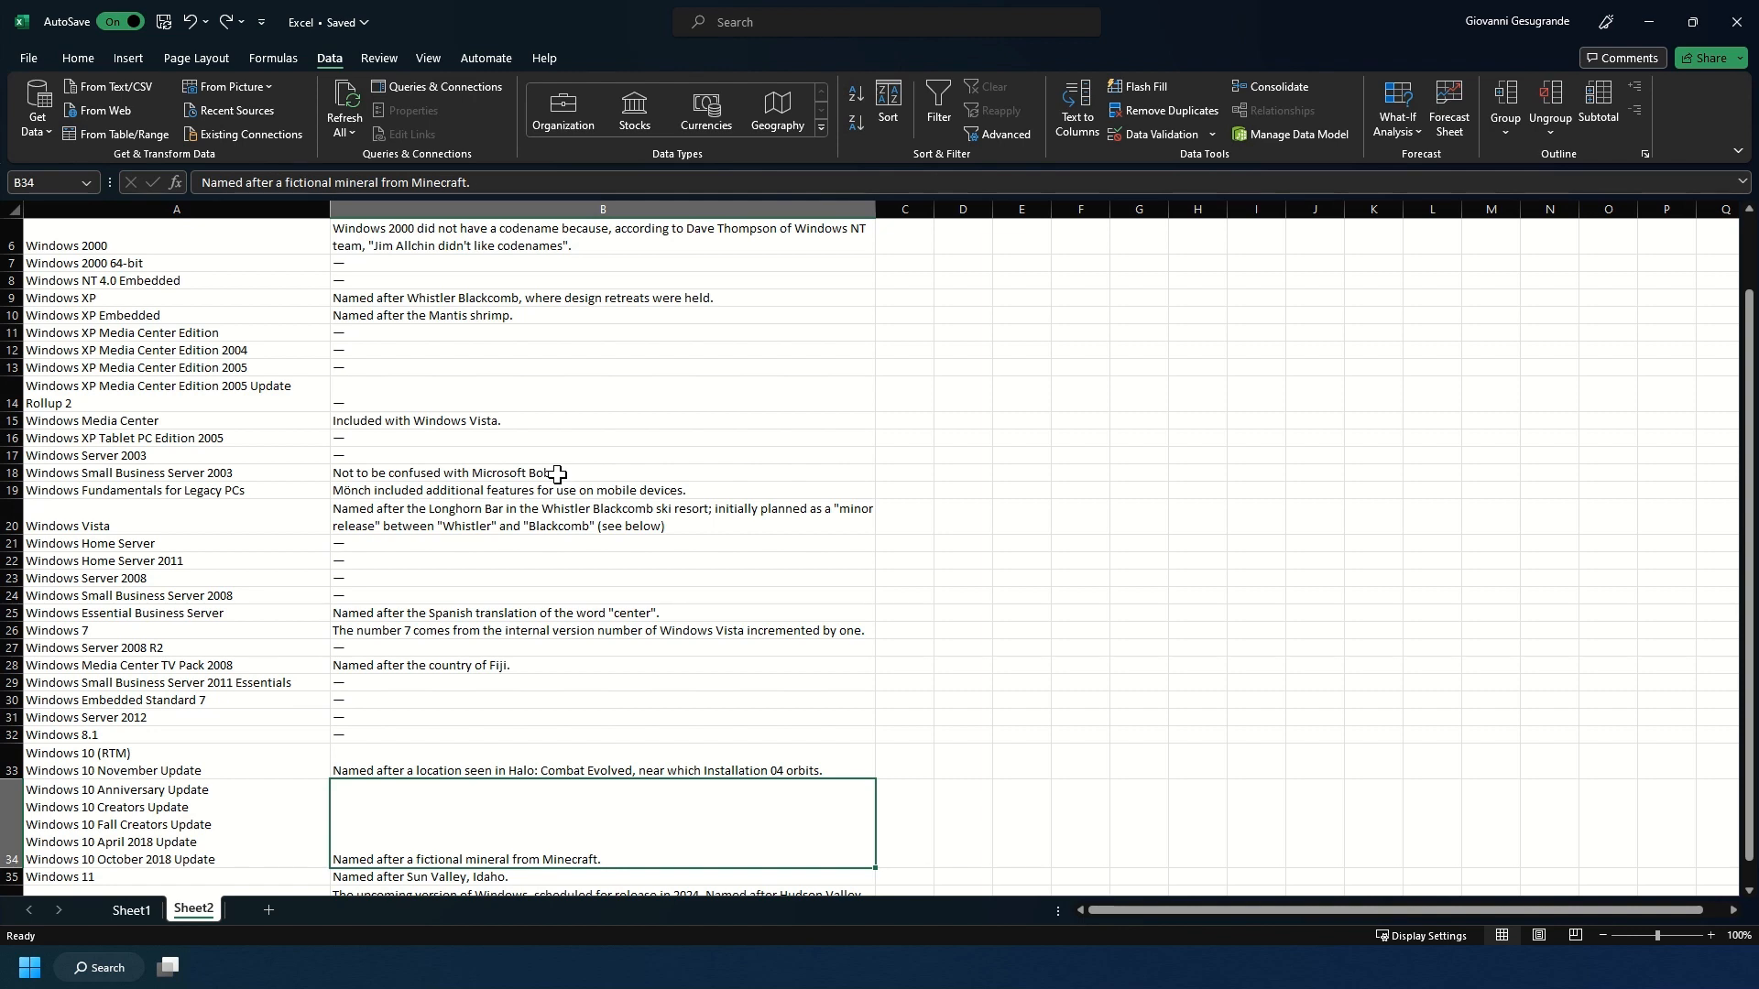
Replace all occurrences of "Bob" with "Shrimp" in Sheet2.
key("ctrl+h")
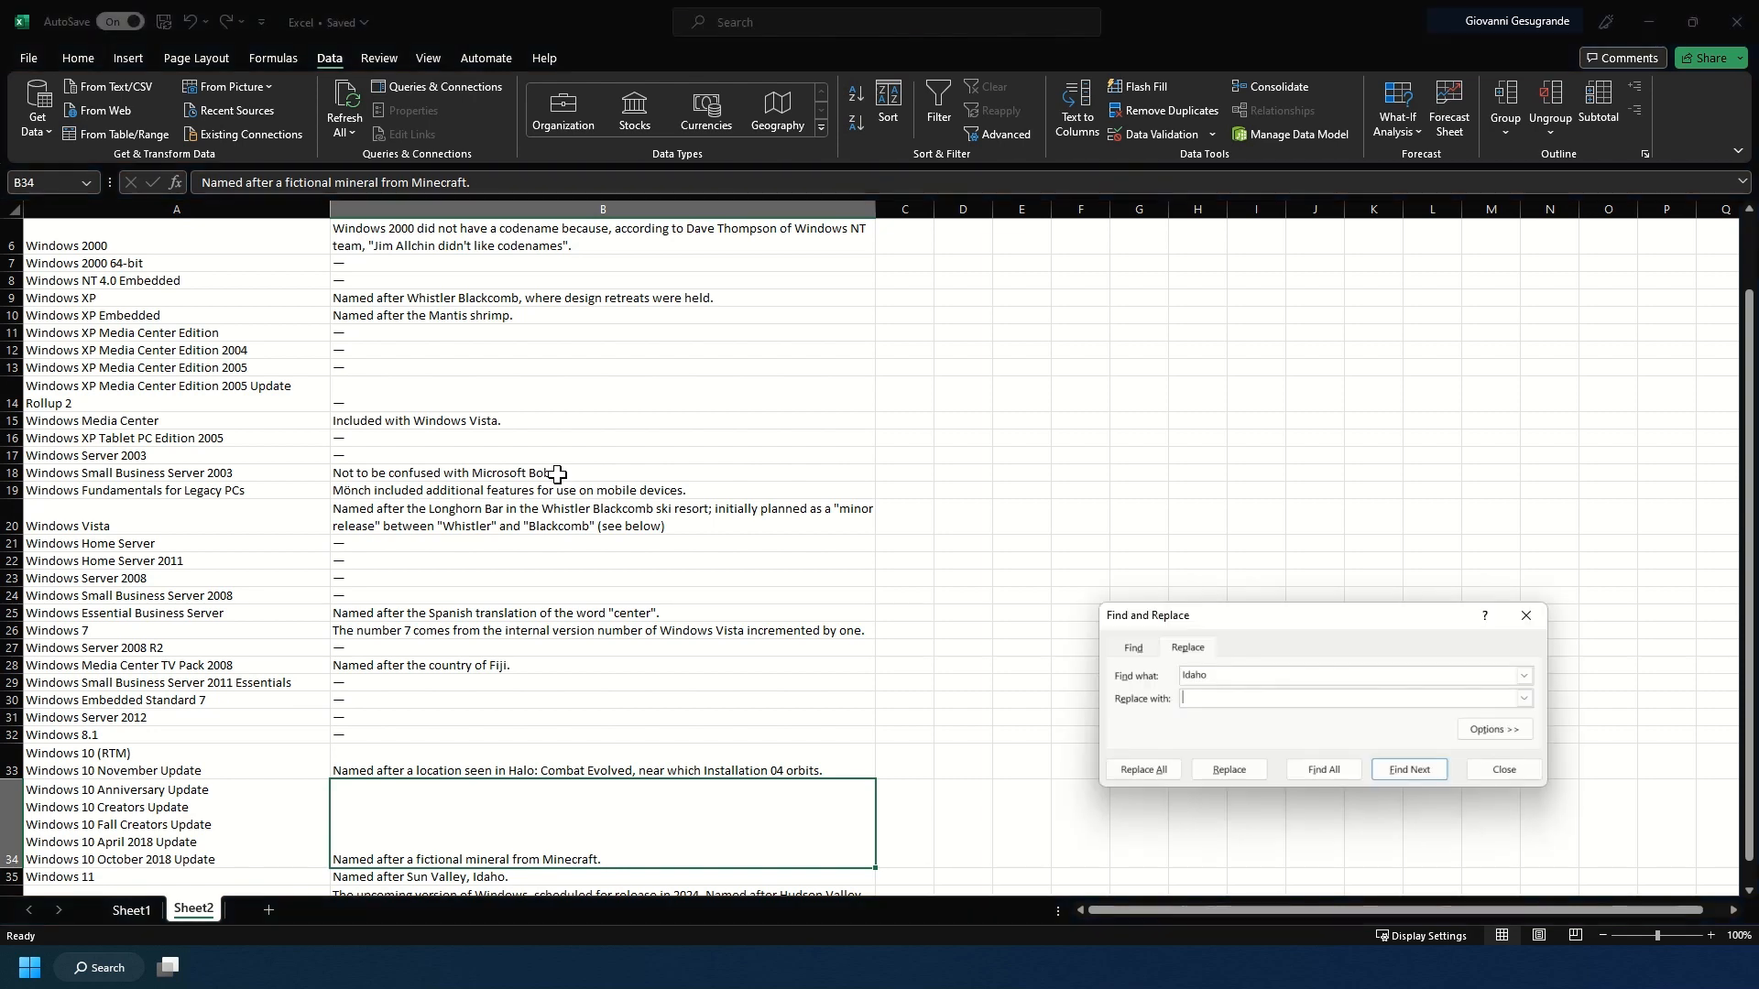
double_click(1208, 676)
type("B")
type("Shrimp")
left_click(1132, 771)
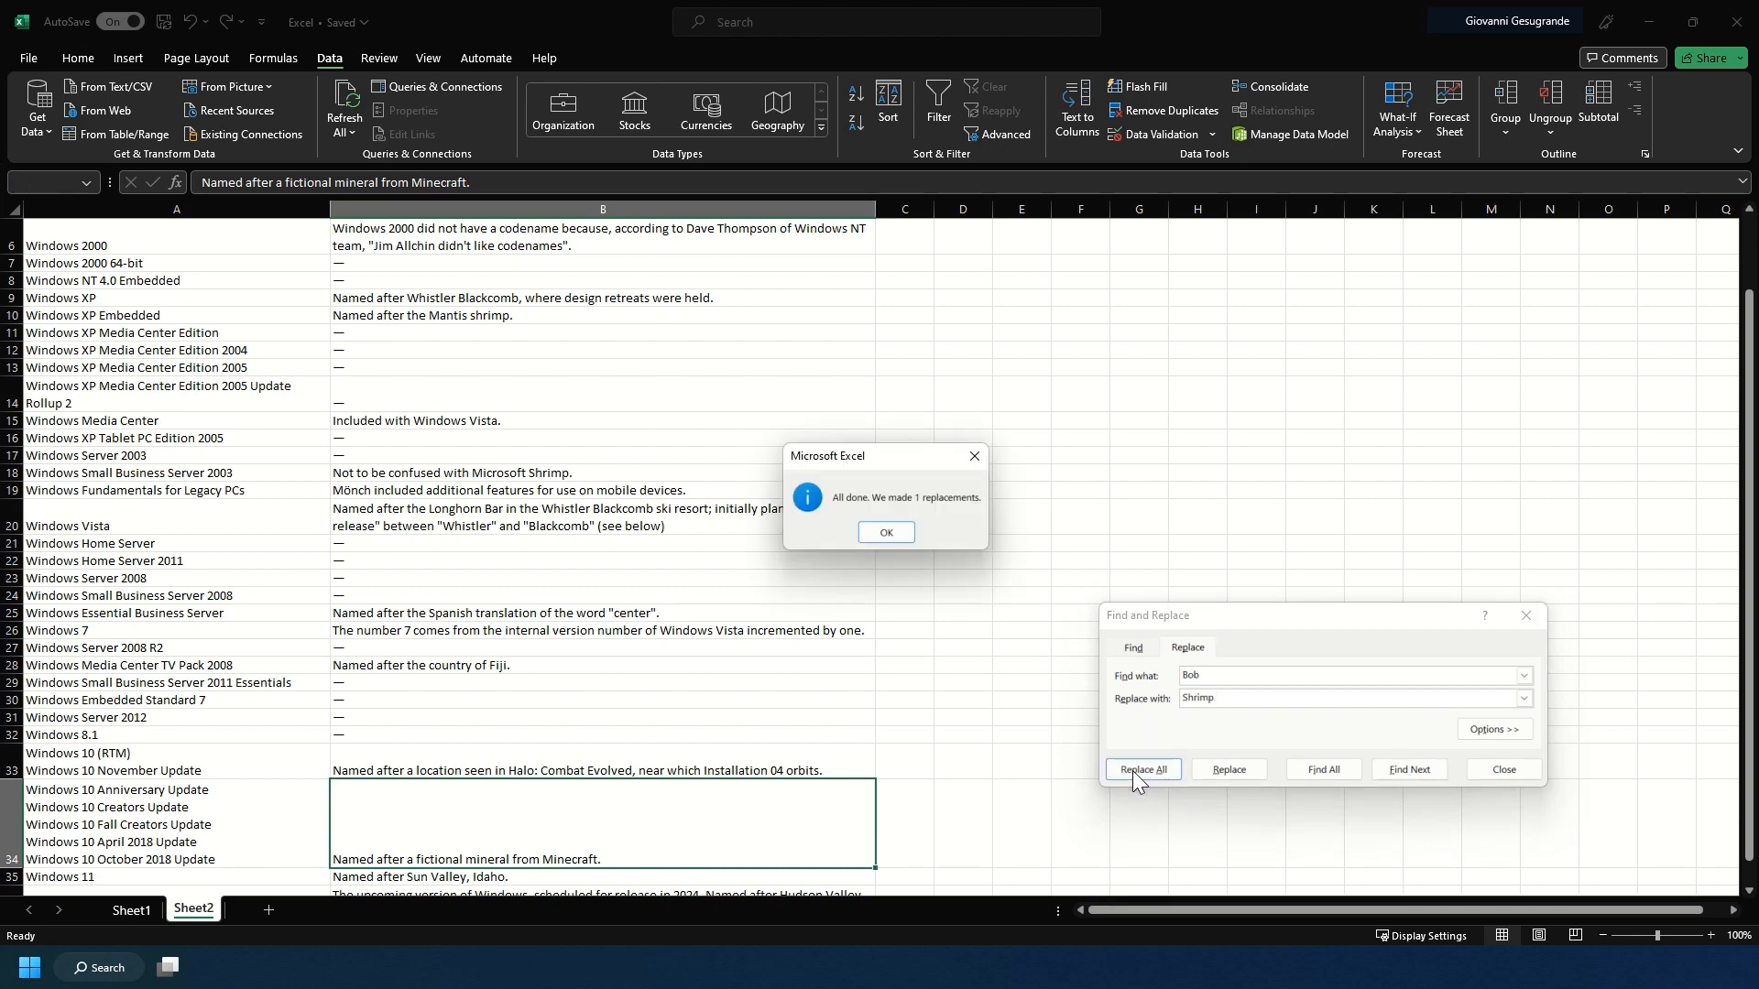
Inspect the replaced word in the Windows Small Business Server 2003 note in cell B18 and close Find and Replace.
left_click(904, 535)
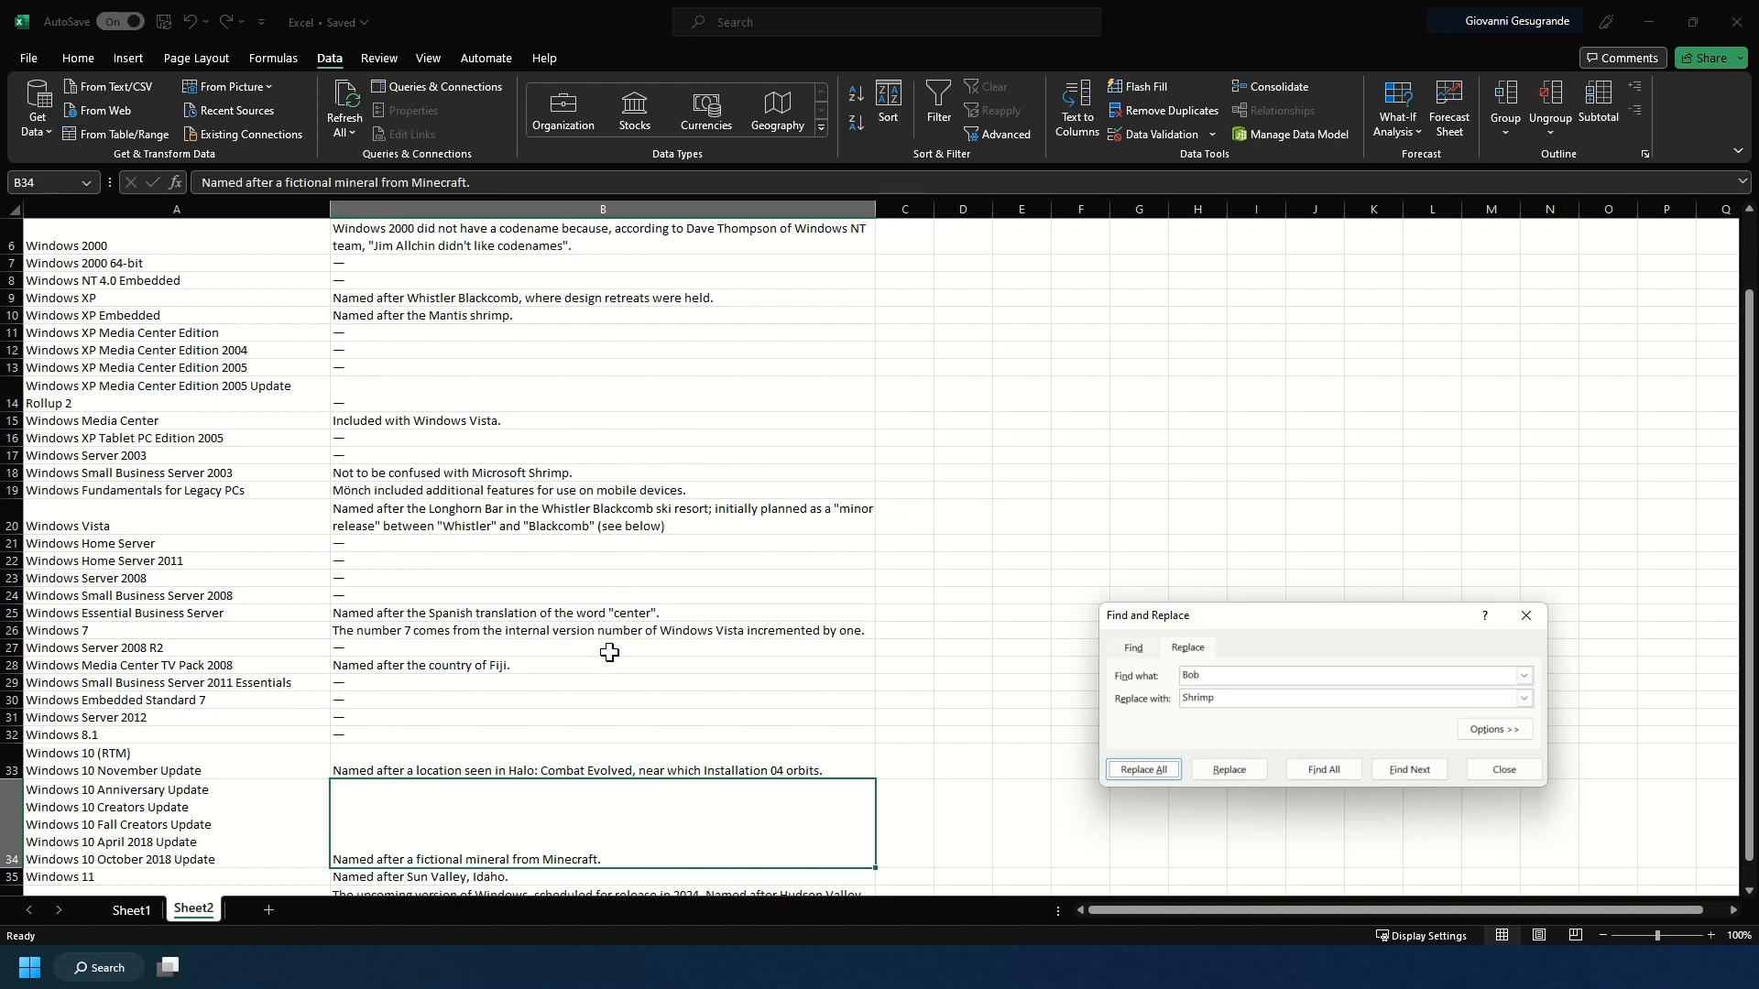
left_click(542, 466)
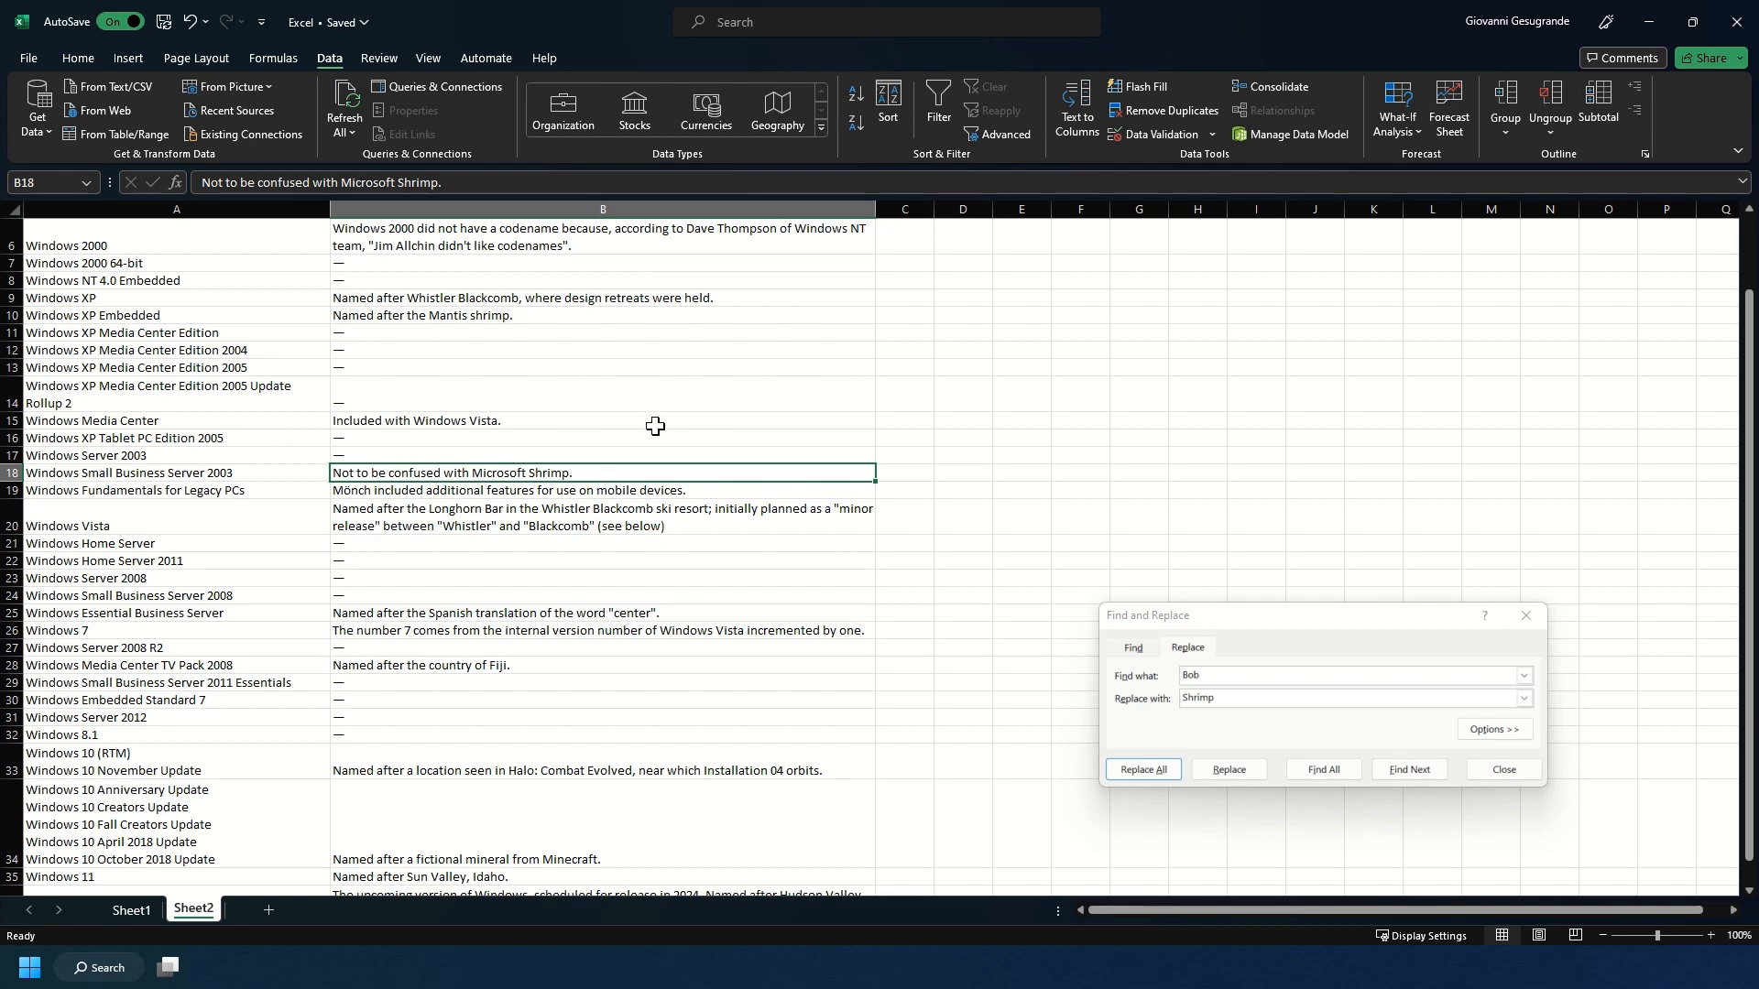
left_click(1508, 773)
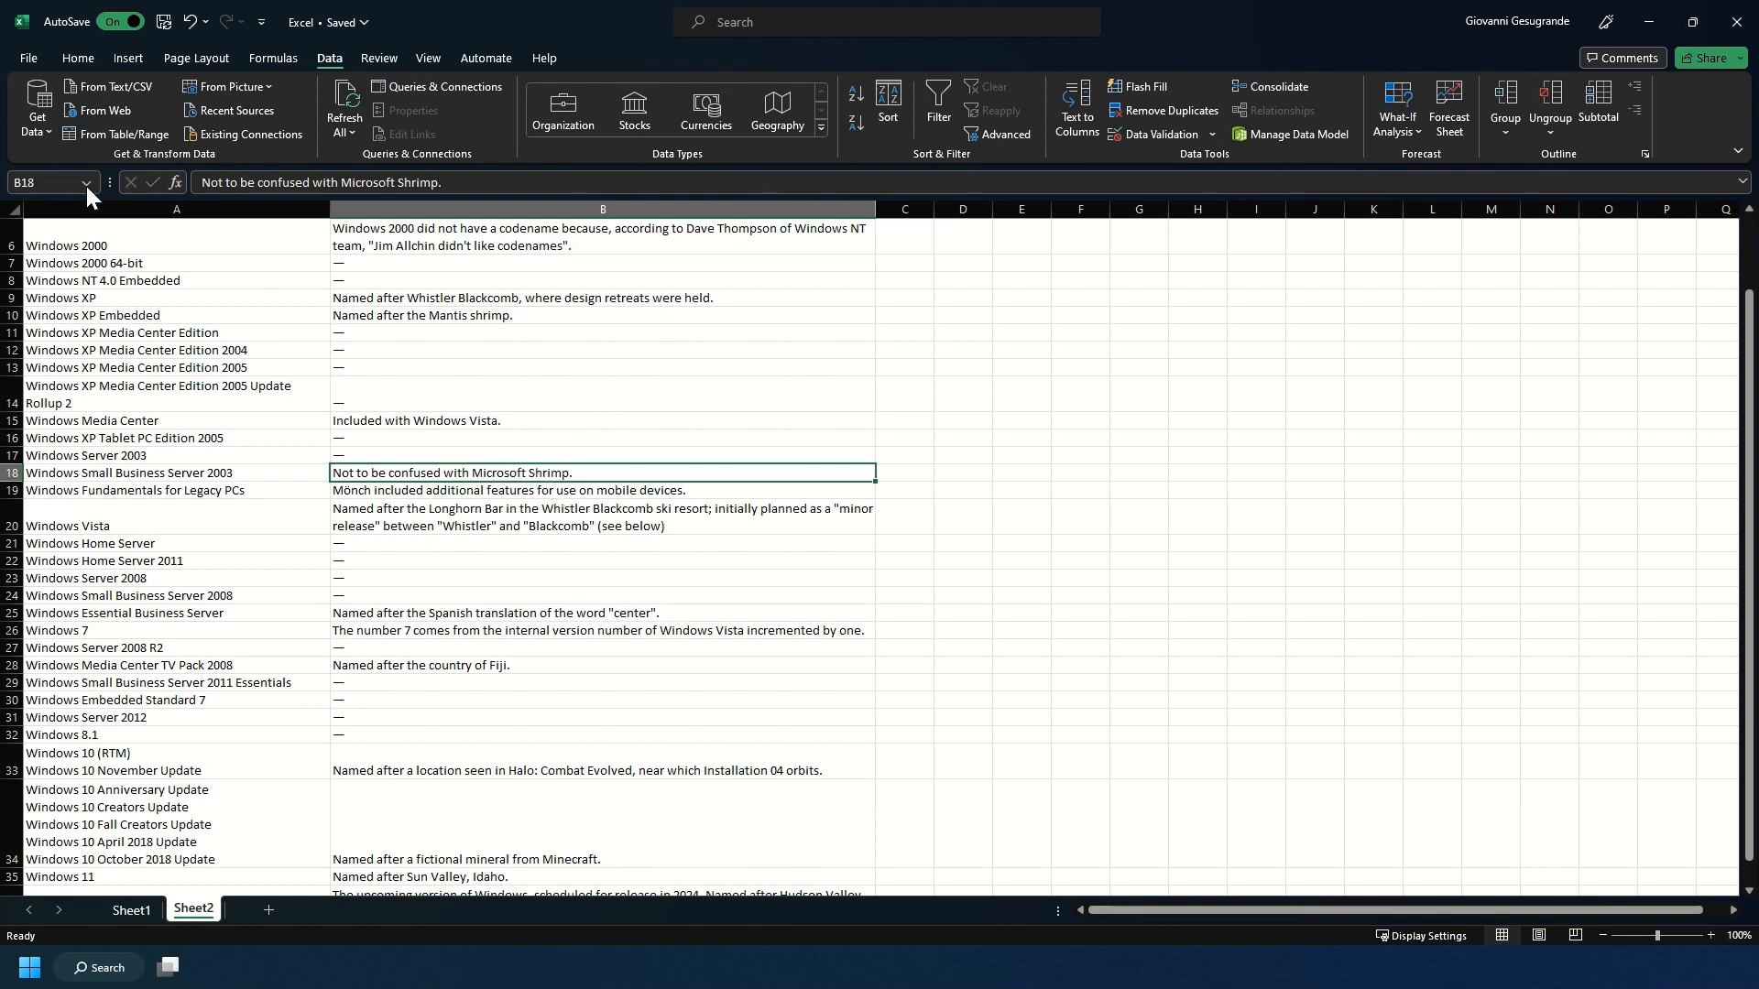
Edit the text in cell B18, replacing the word "Shrimp" with "Bob".
double_click(656, 479)
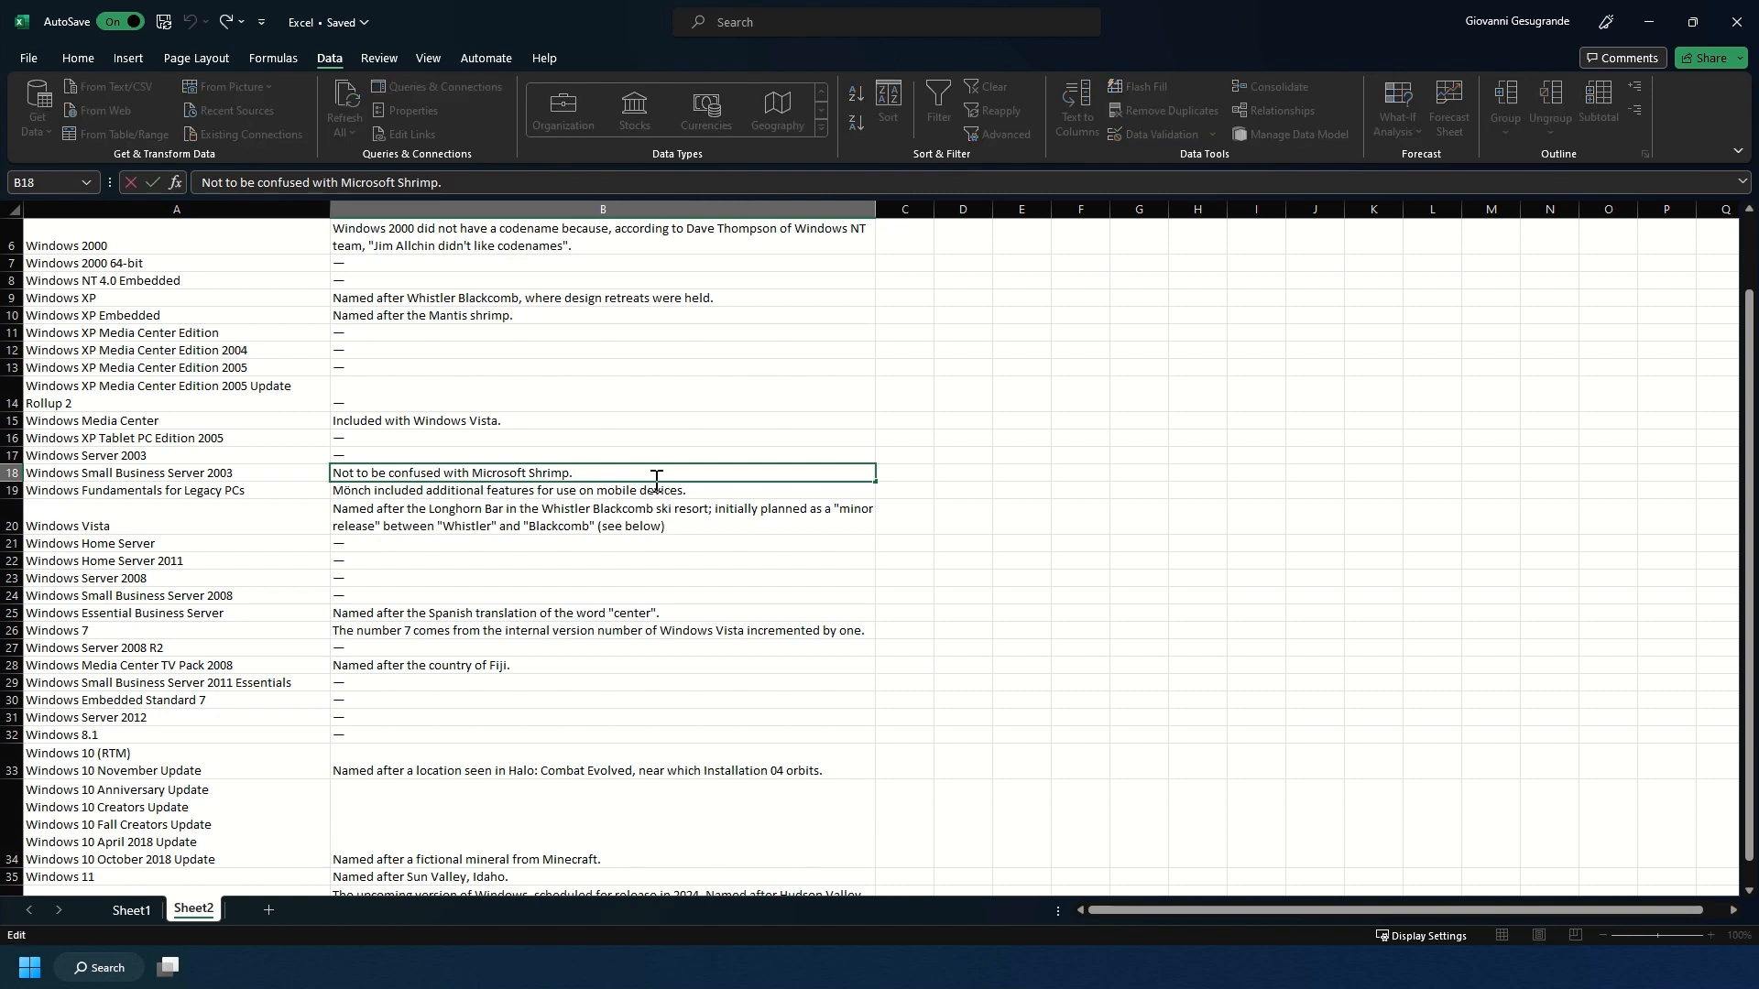
double_click(544, 475)
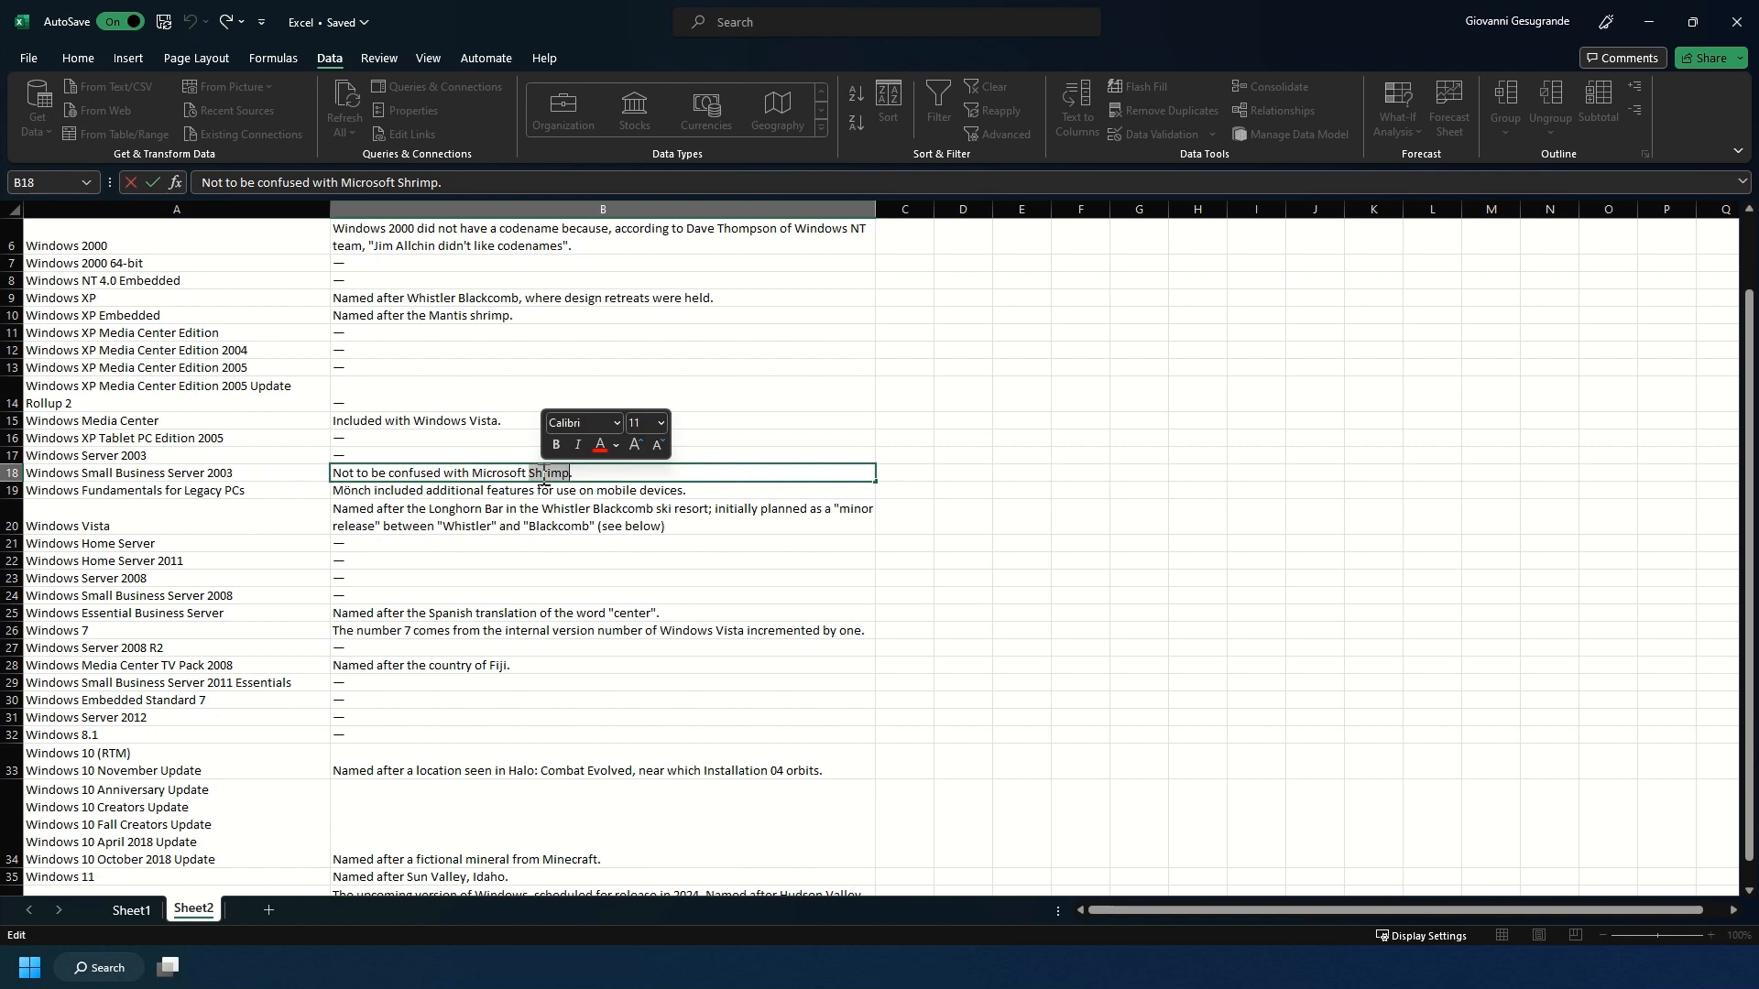
type("Bob")
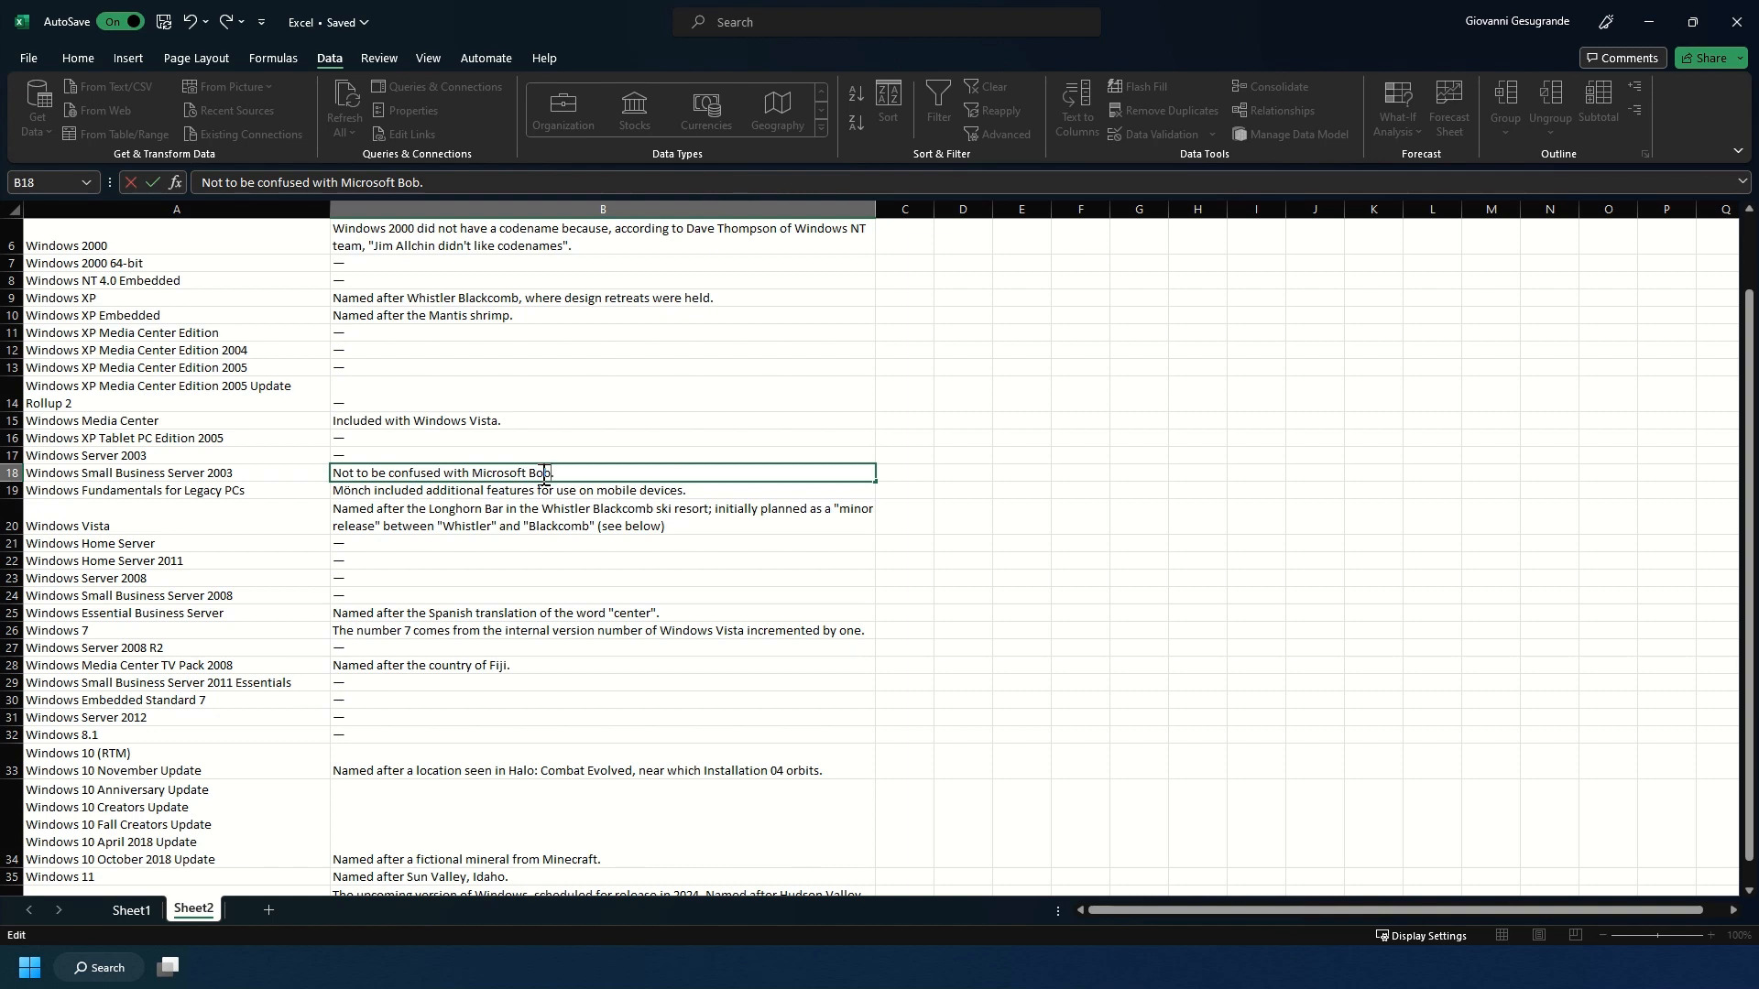
key("Return")
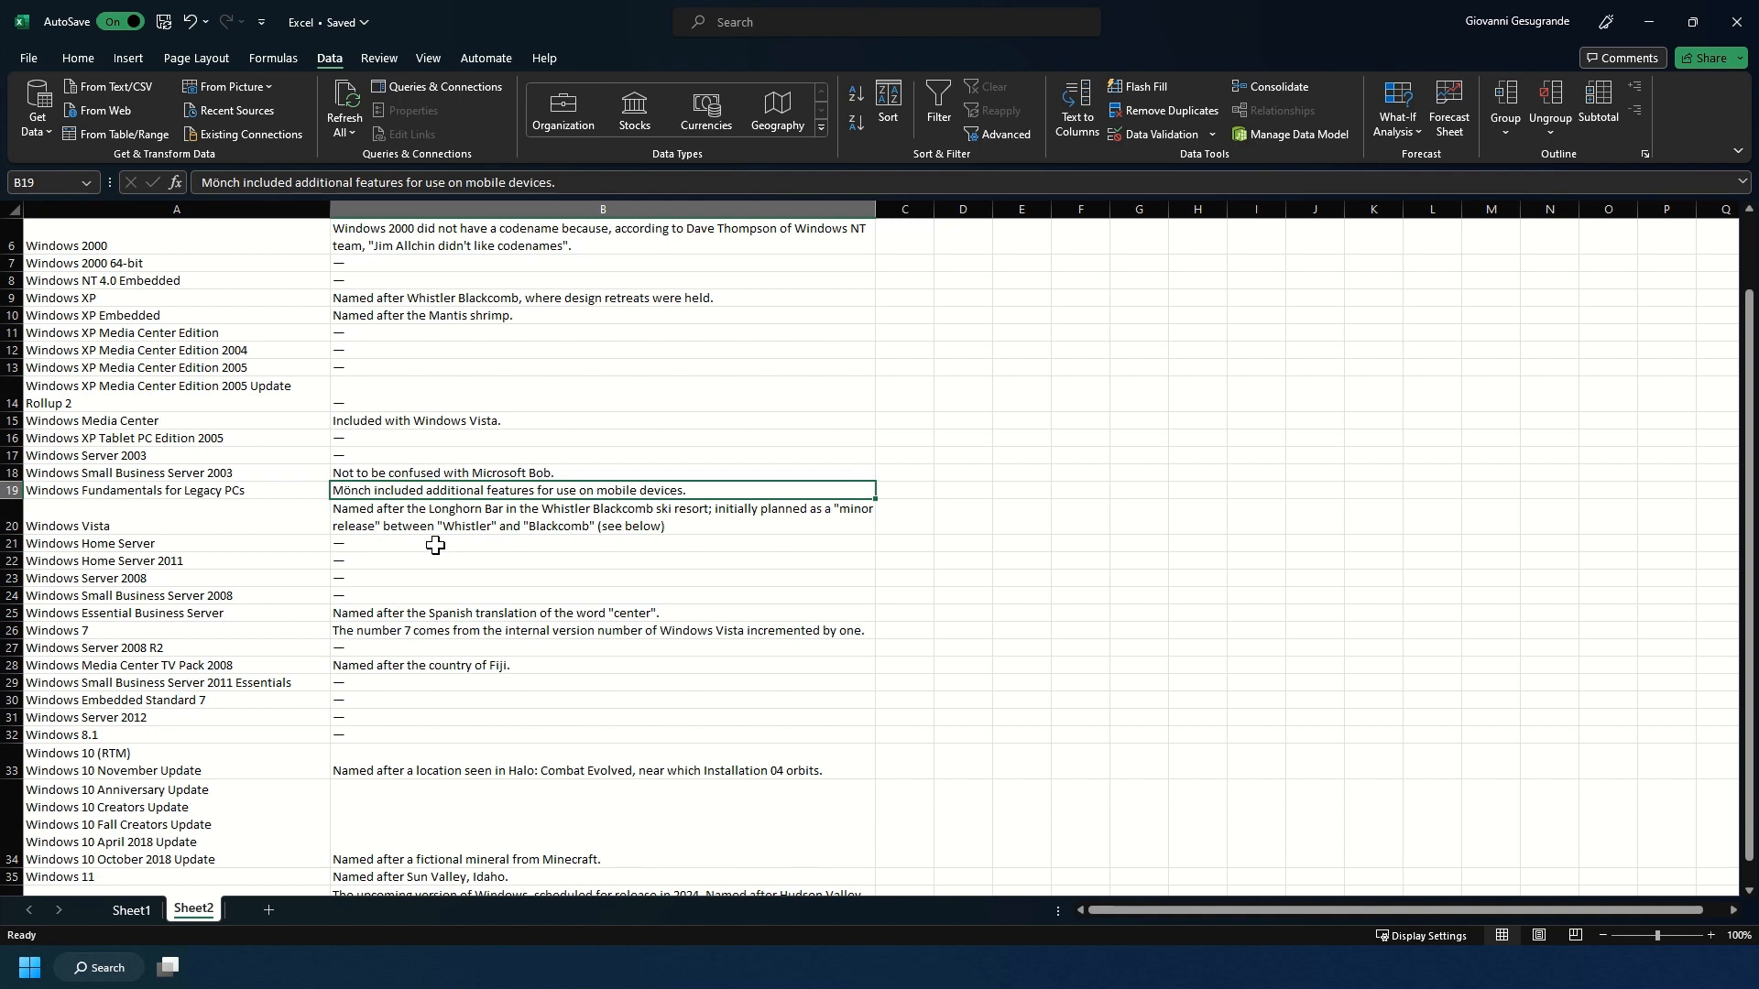
Clear the dash entries in cells B21:B24, from Windows Home Server to Windows Small Business Server 2008.
left_click_drag(435, 545, 437, 598)
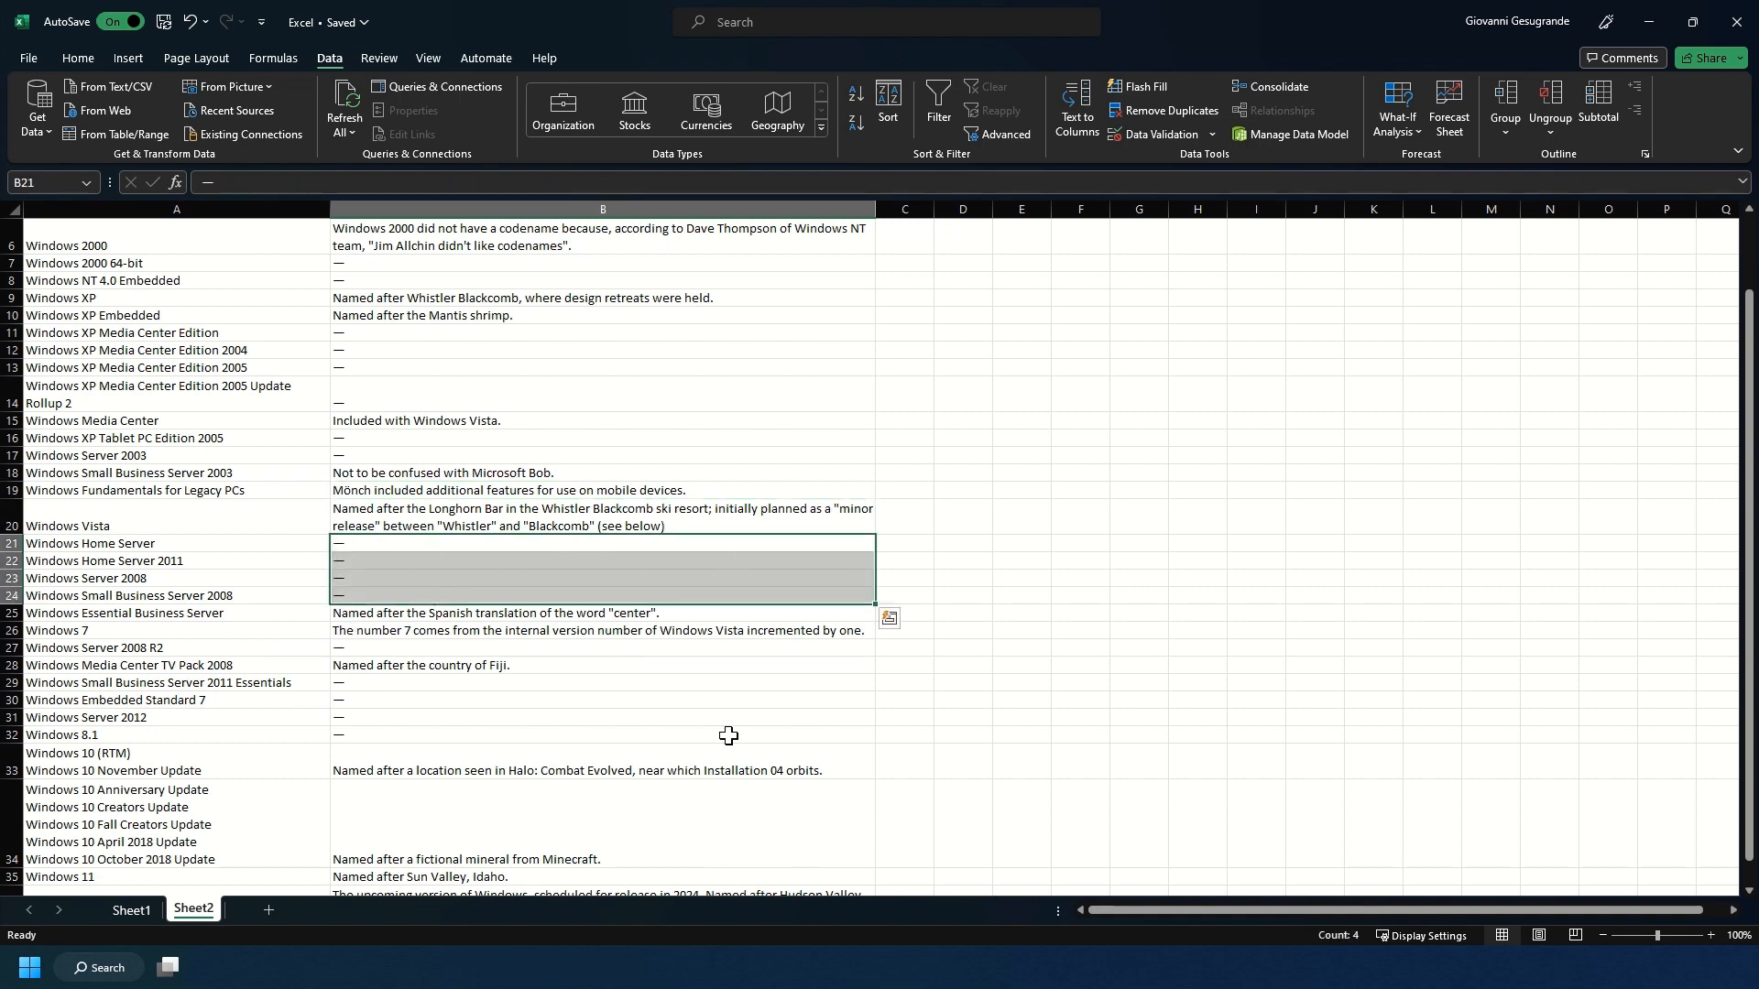
key("Delete")
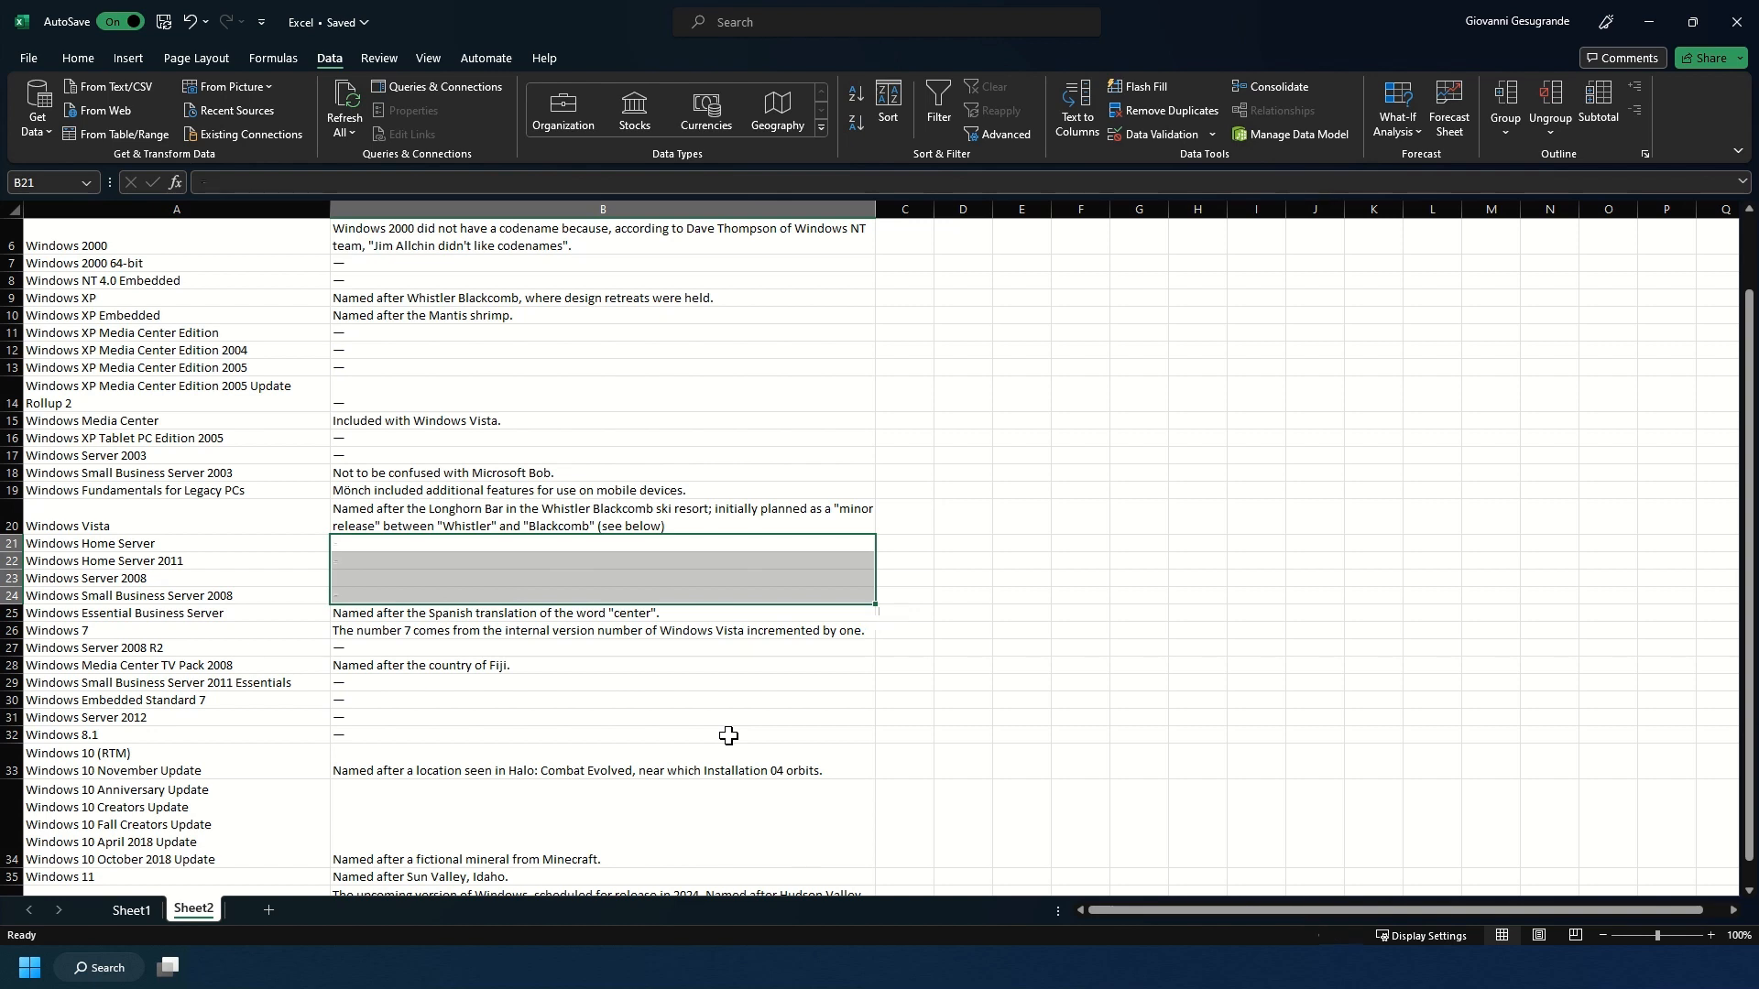